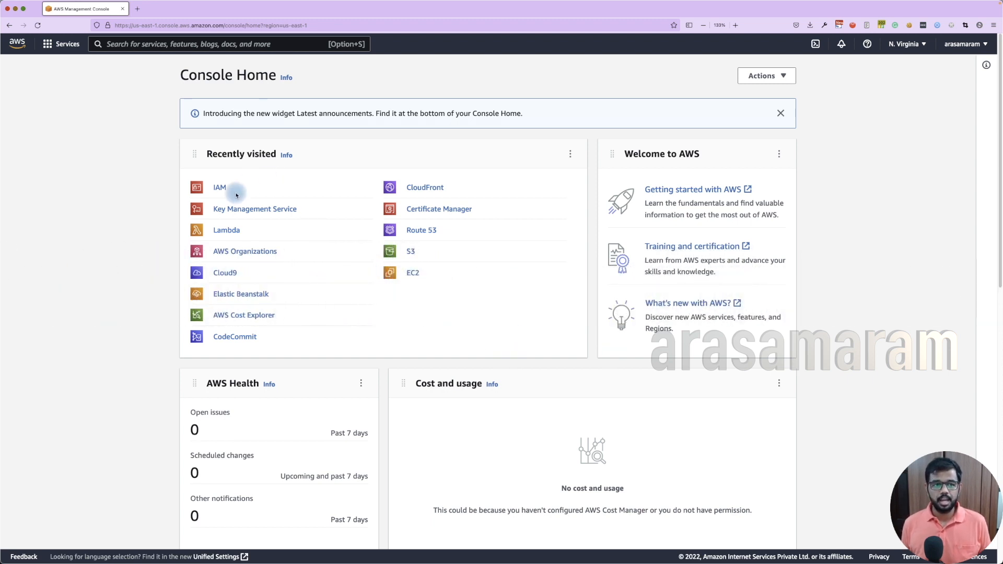
# Step: From the IAM dashboard, follow the 'Add MFA for root user' recommendation to the root credentials page
pyautogui.click(219, 188)
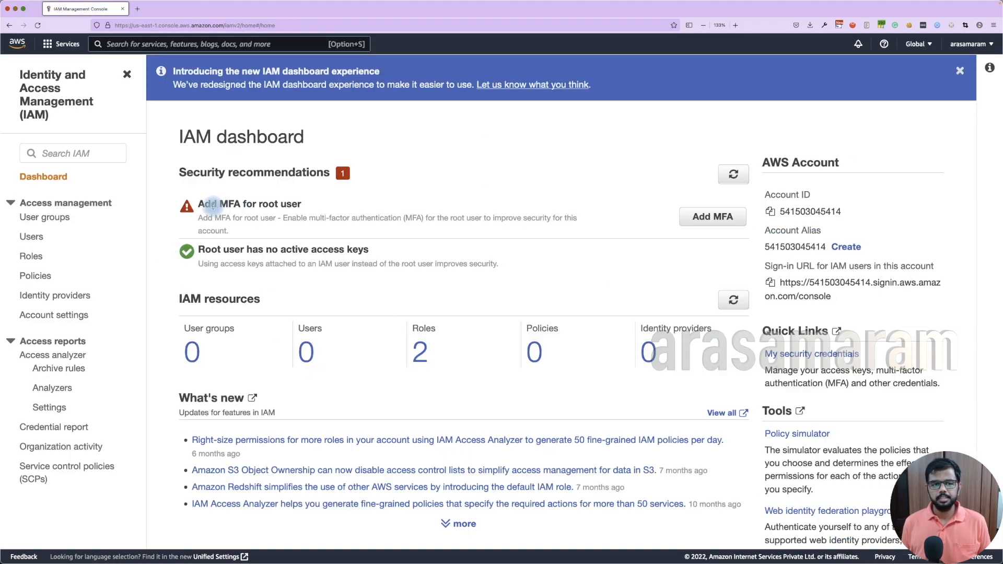
pyautogui.moveTo(206, 204); pyautogui.dragTo(288, 205)
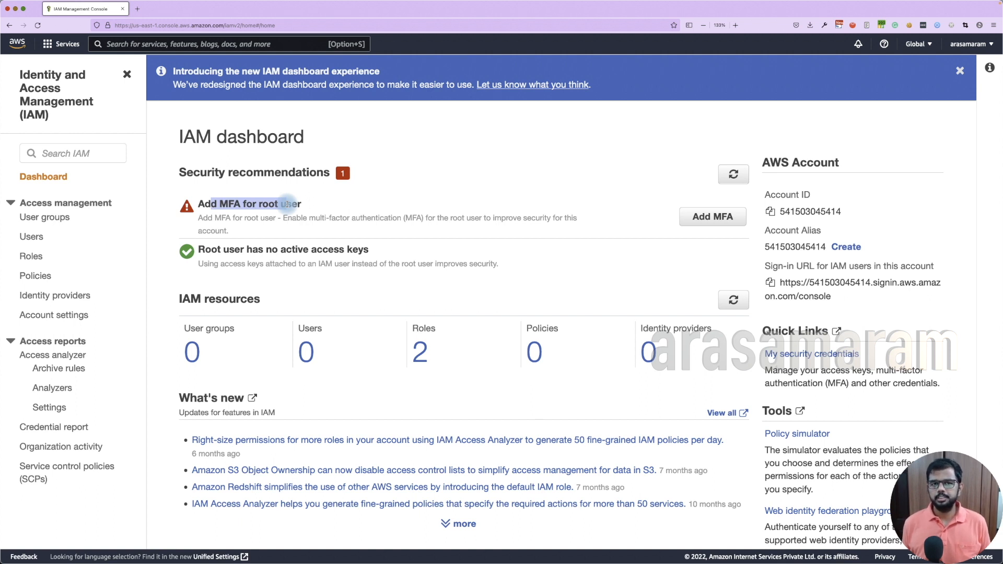
pyautogui.click(697, 216)
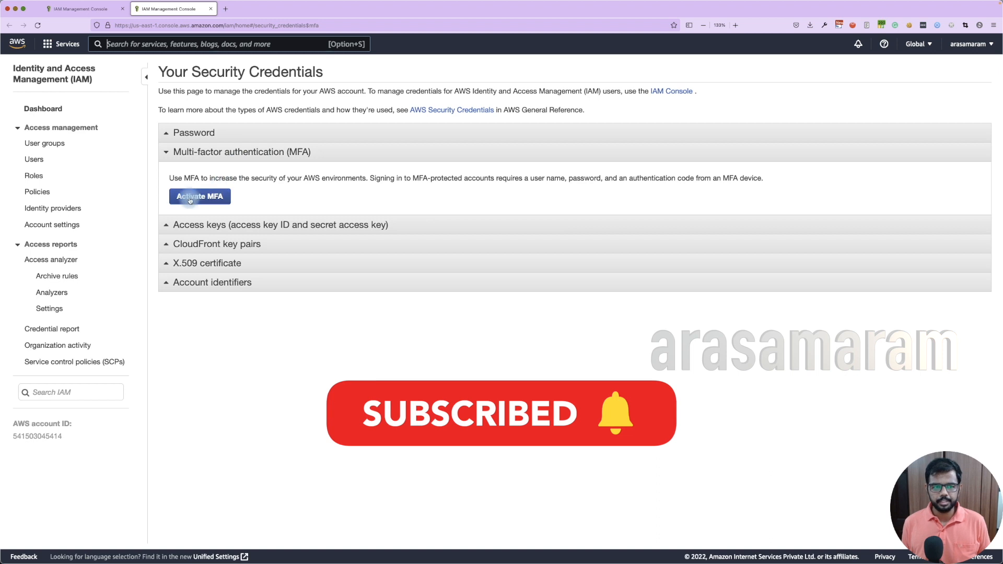
# Step: Assign a virtual MFA device (authenticator app) to the root user using two consecutive MFA codes
pyautogui.click(190, 201)
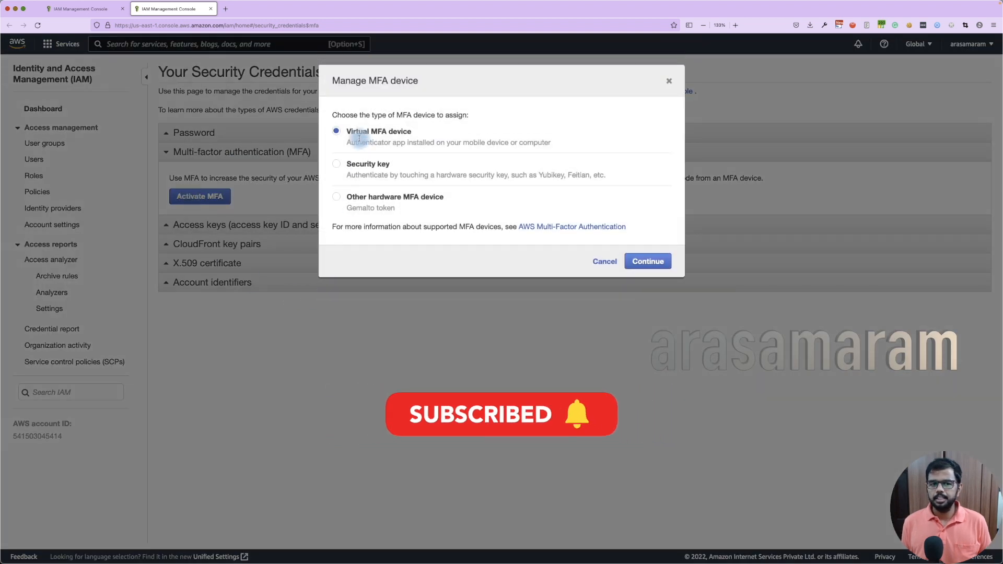
pyautogui.moveTo(353, 133); pyautogui.dragTo(393, 165)
pyautogui.moveTo(360, 197); pyautogui.dragTo(459, 198)
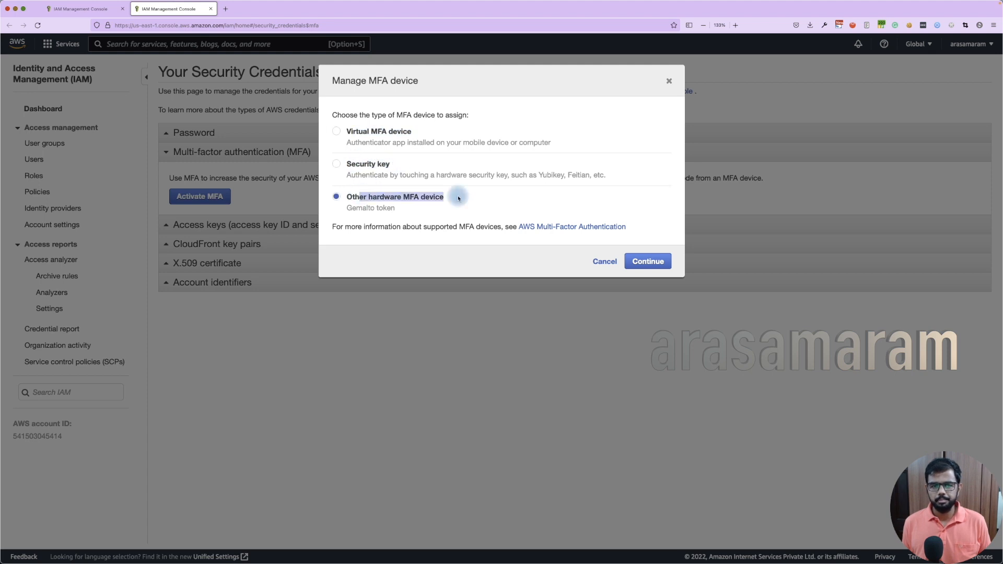
pyautogui.click(337, 134)
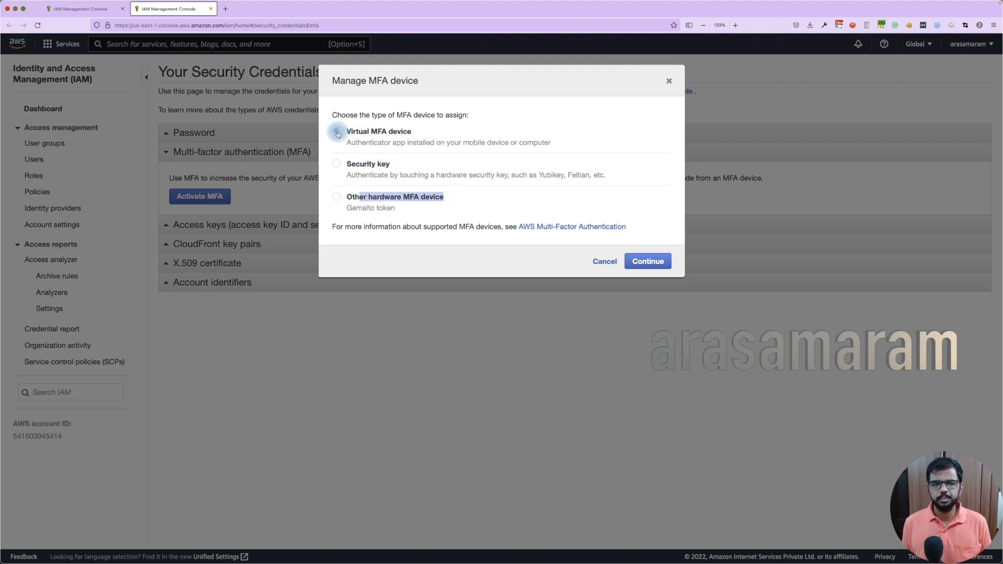
pyautogui.click(633, 259)
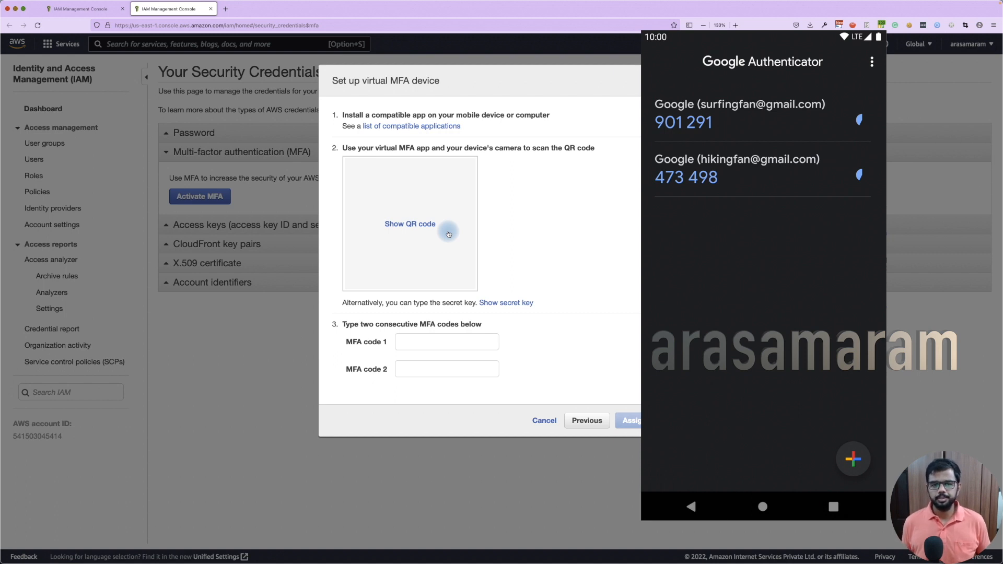
pyautogui.moveTo(341, 343); pyautogui.dragTo(404, 345)
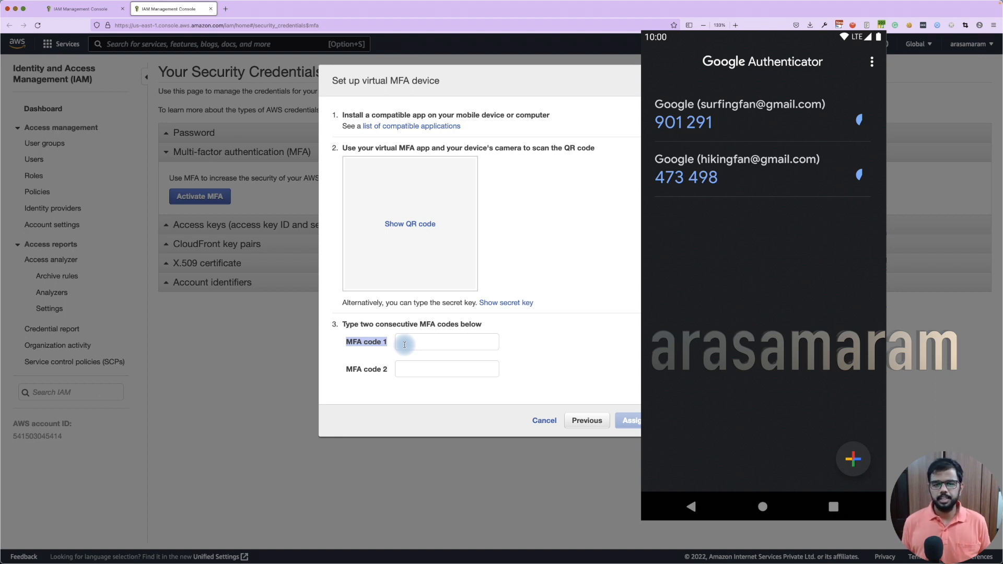
pyautogui.click(408, 369)
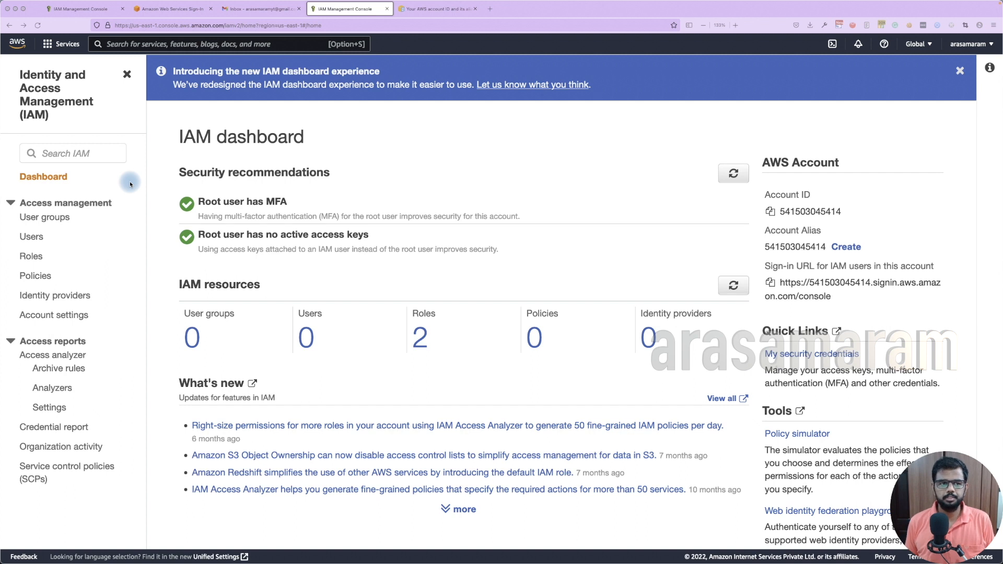
# Step: Start adding a new IAM user named Admin
pyautogui.click(33, 237)
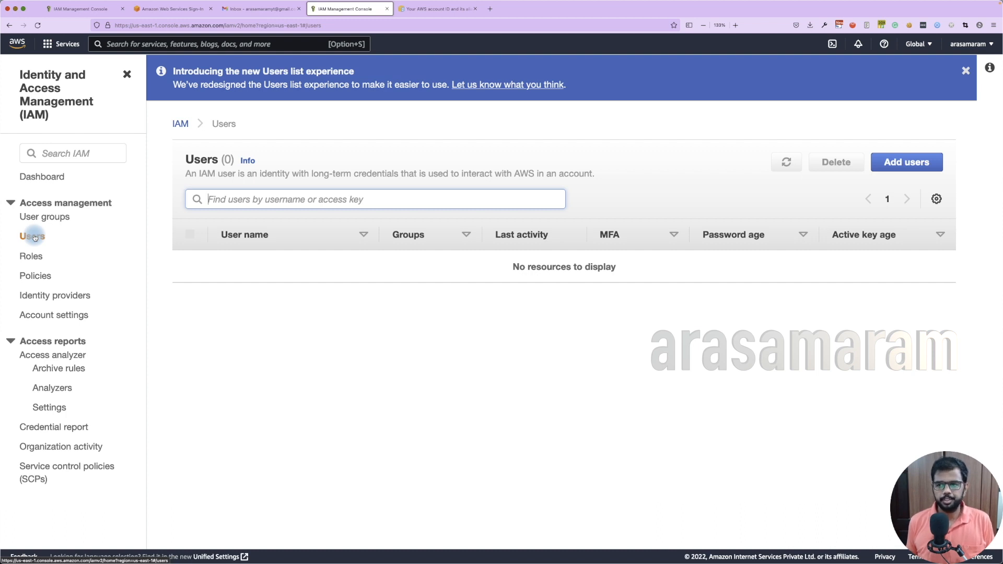
pyautogui.click(908, 166)
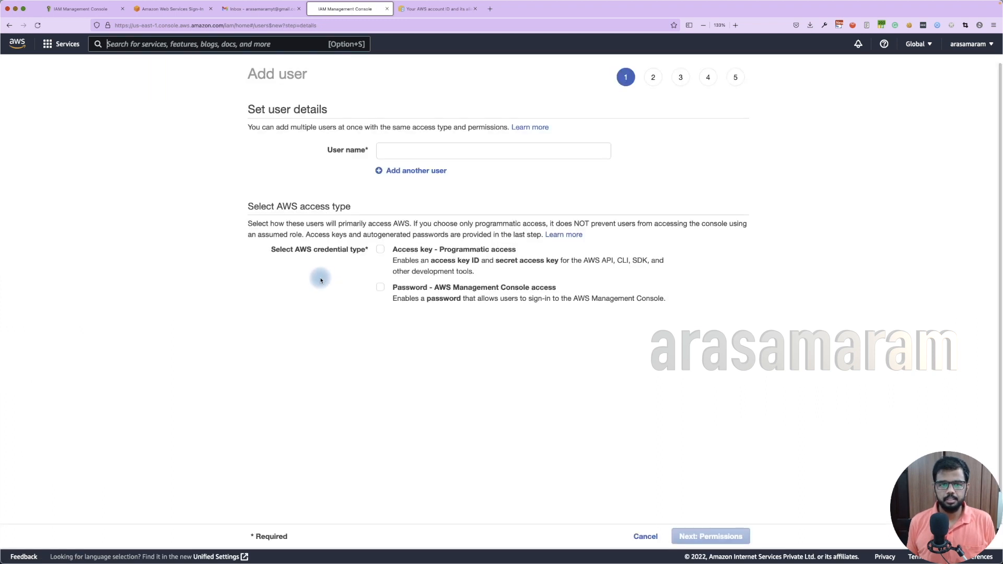
pyautogui.click(391, 157)
pyautogui.write('Admin')
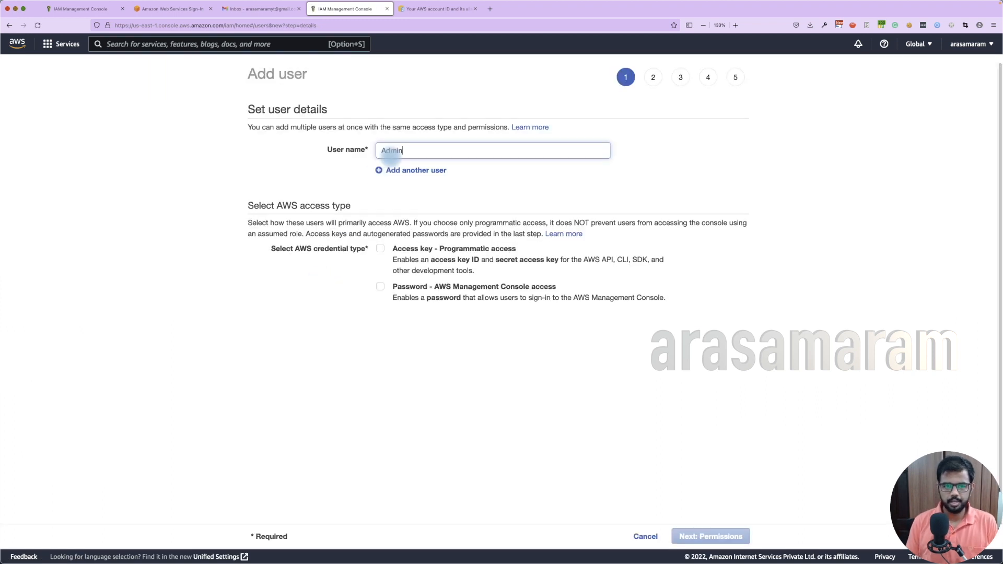
# Step: Give Admin console access with a custom password and required reset, continuing to permissions
pyautogui.click(381, 288)
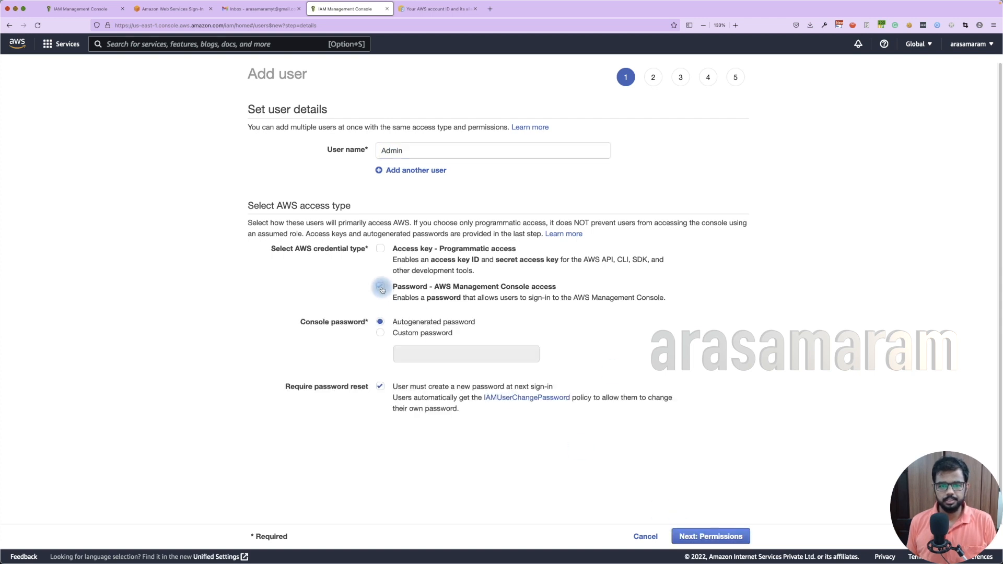
pyautogui.click(390, 337)
pyautogui.write('*')
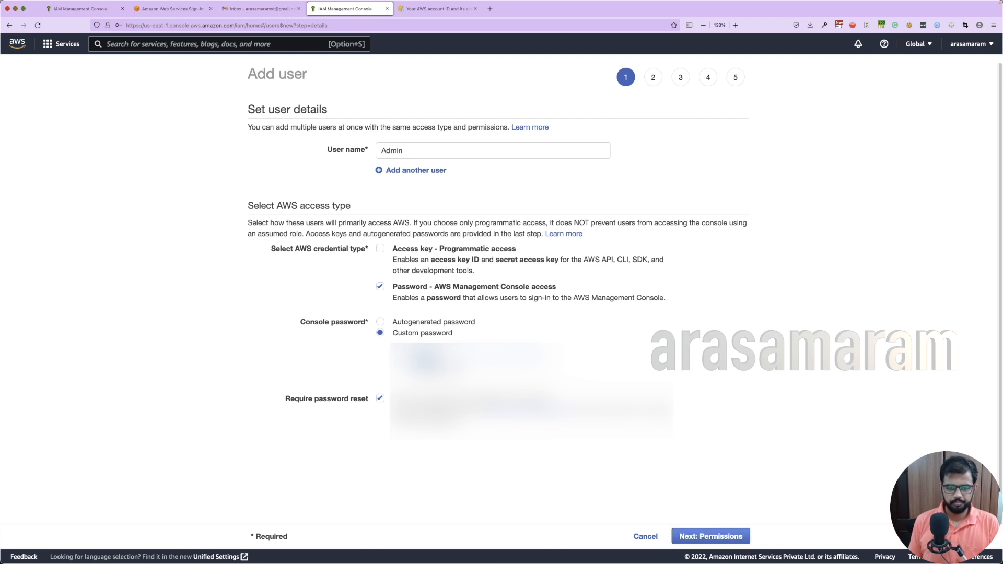
pyautogui.click(381, 401)
pyautogui.click(383, 401)
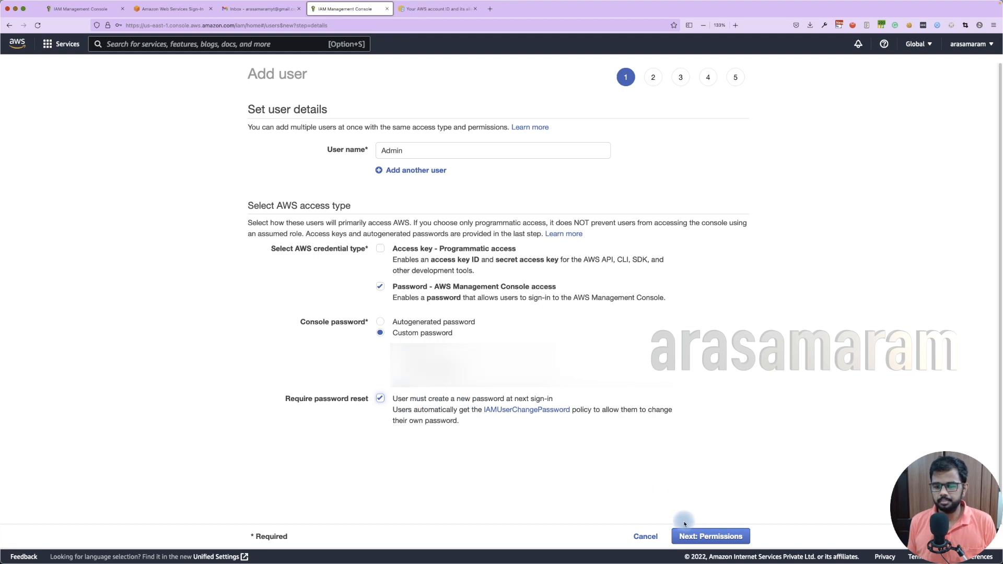
pyautogui.click(697, 537)
pyautogui.click(133, 303)
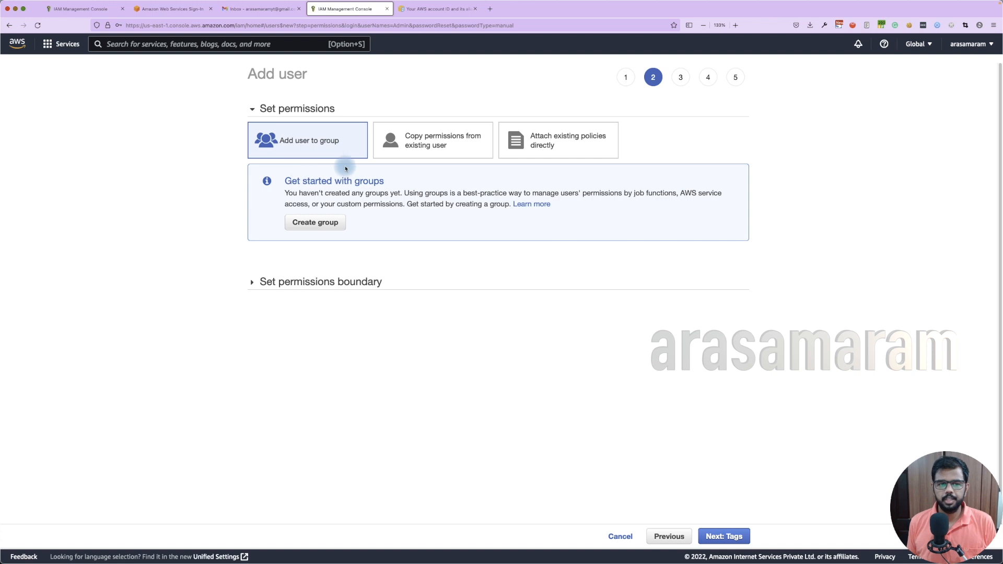
# Step: Attach the AdministratorAccess policy directly to Admin and create the user
pyautogui.click(314, 222)
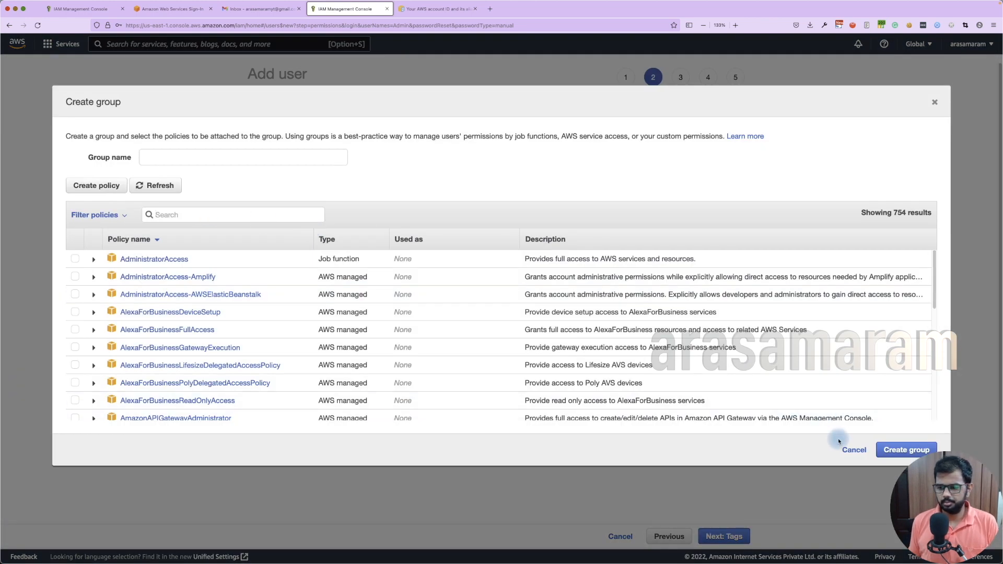
pyautogui.click(855, 450)
pyautogui.click(549, 148)
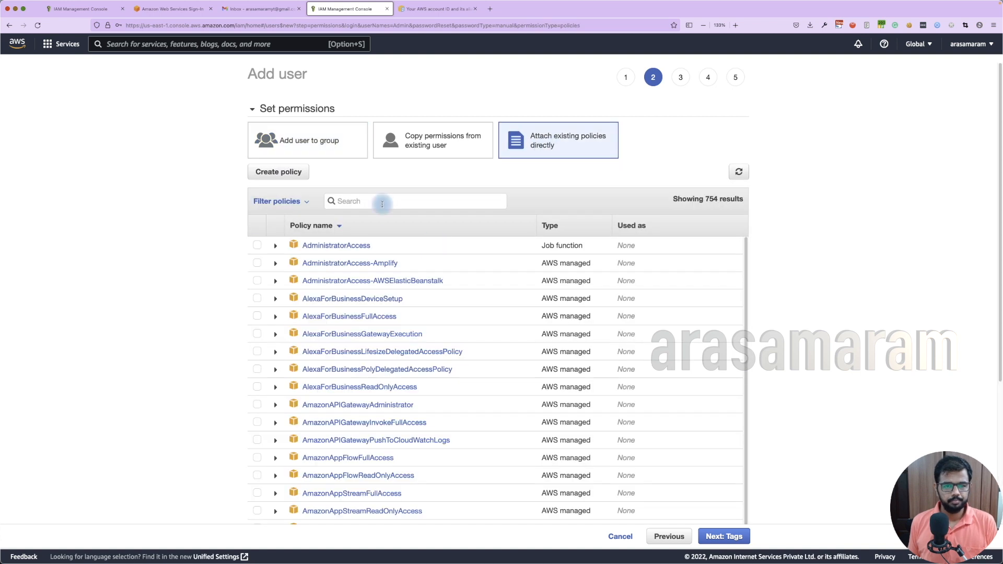
pyautogui.click(256, 246)
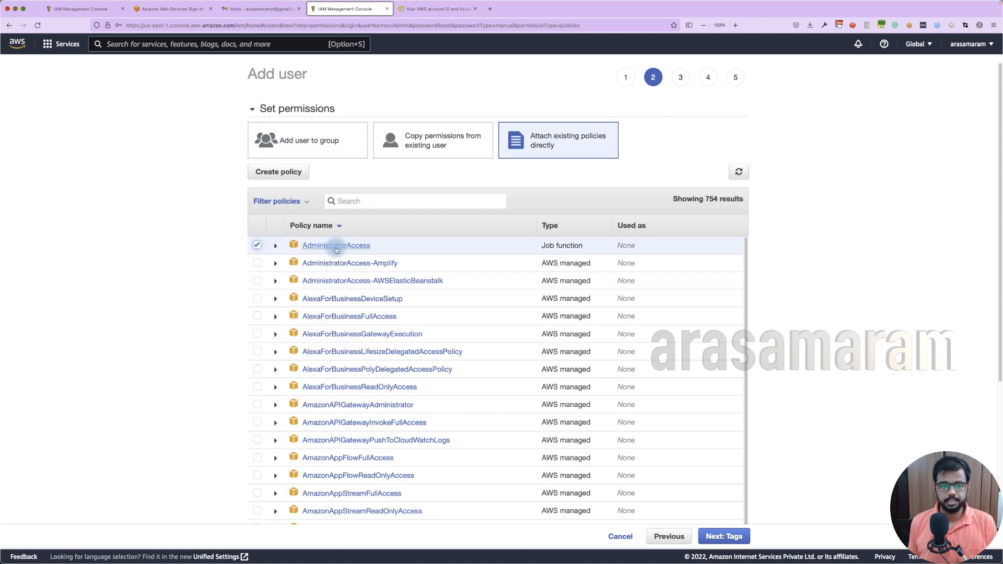
pyautogui.click(726, 538)
pyautogui.click(728, 536)
pyautogui.click(721, 539)
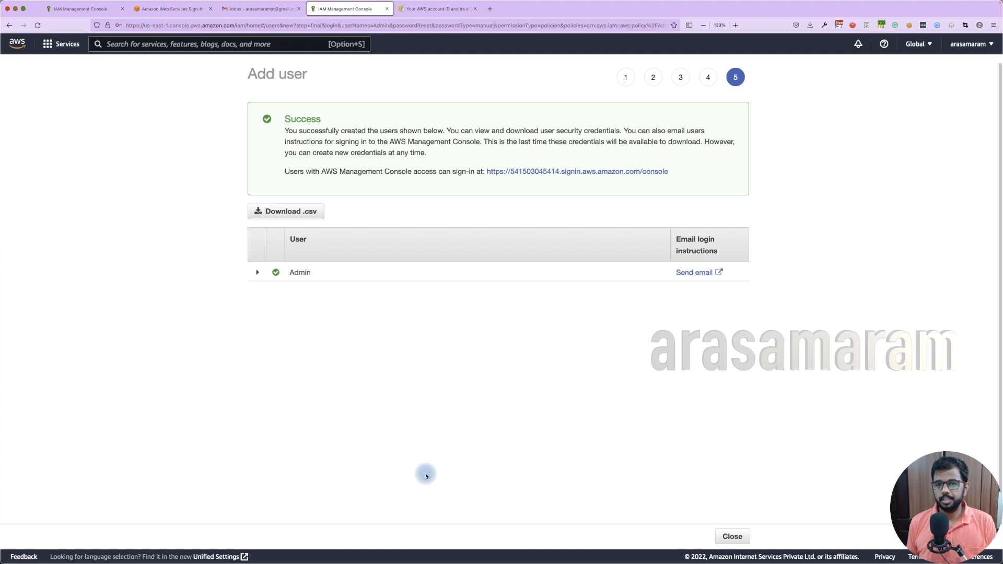
# Step: Email the Admin user's sign-in instructions and close the wizard back to the Users list
pyautogui.click(695, 273)
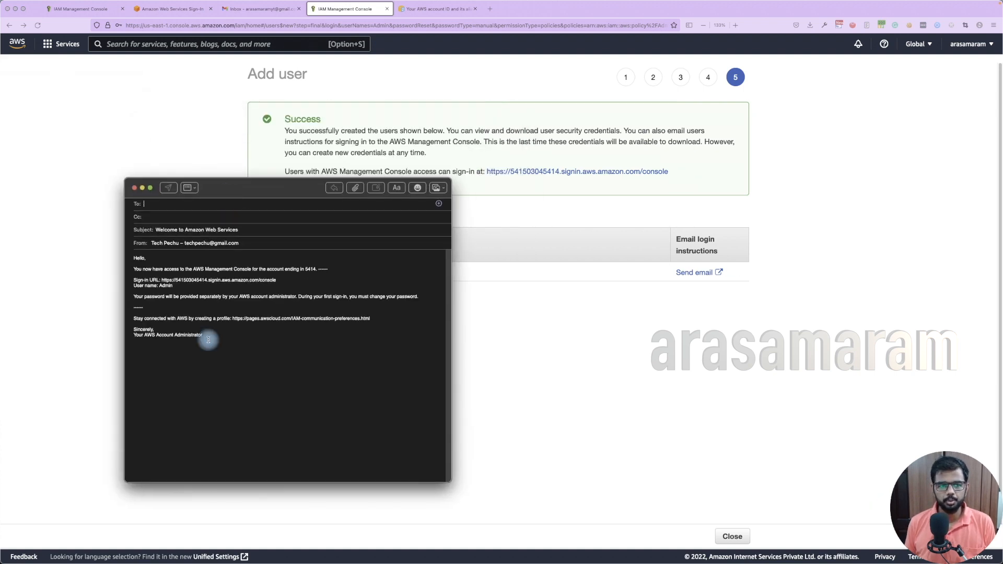
pyautogui.moveTo(239, 189); pyautogui.dragTo(1, 175)
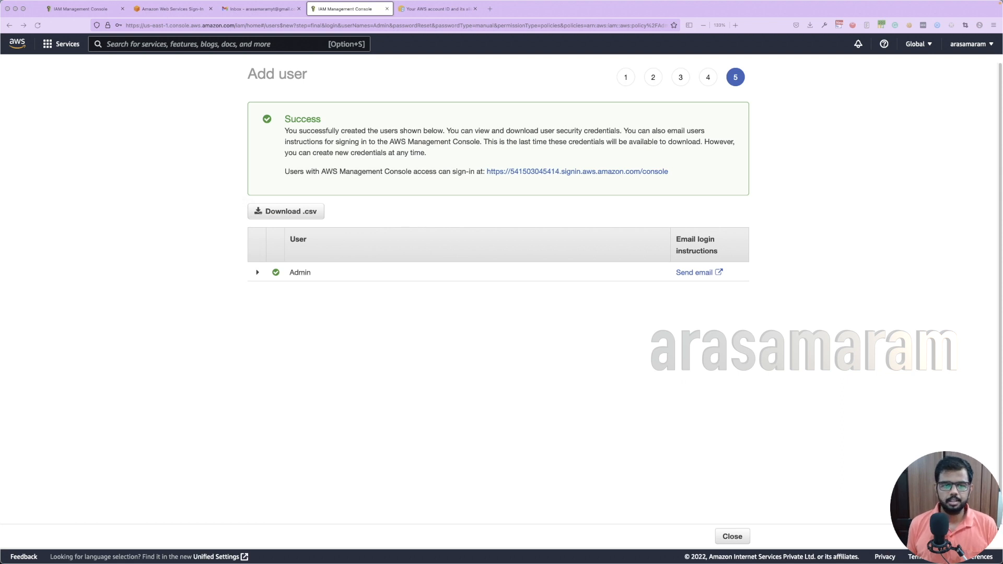
pyautogui.click(734, 538)
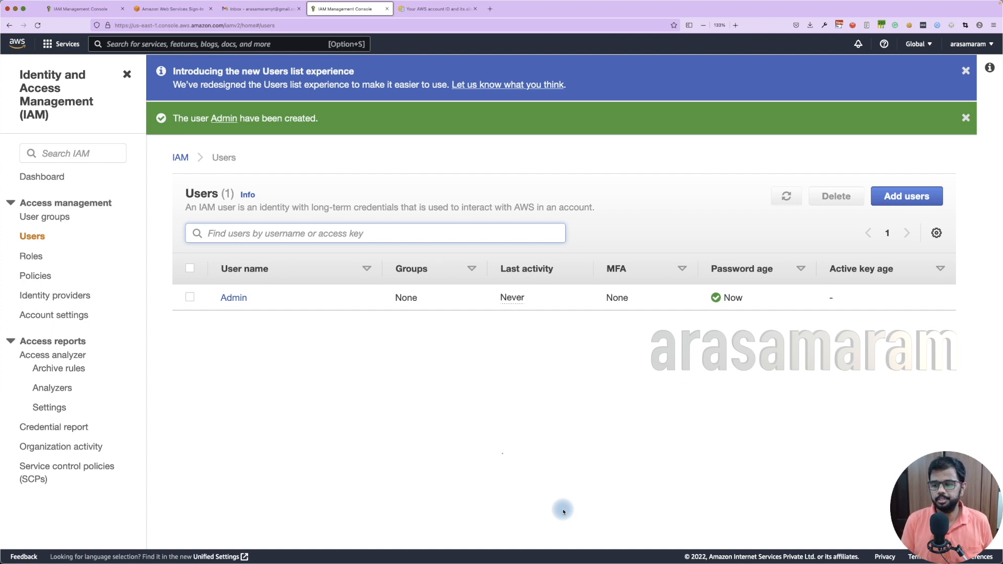
# Step: Check the Admin user's Security credentials MFA settings, leaving no virtual MFA device assigned
pyautogui.click(234, 300)
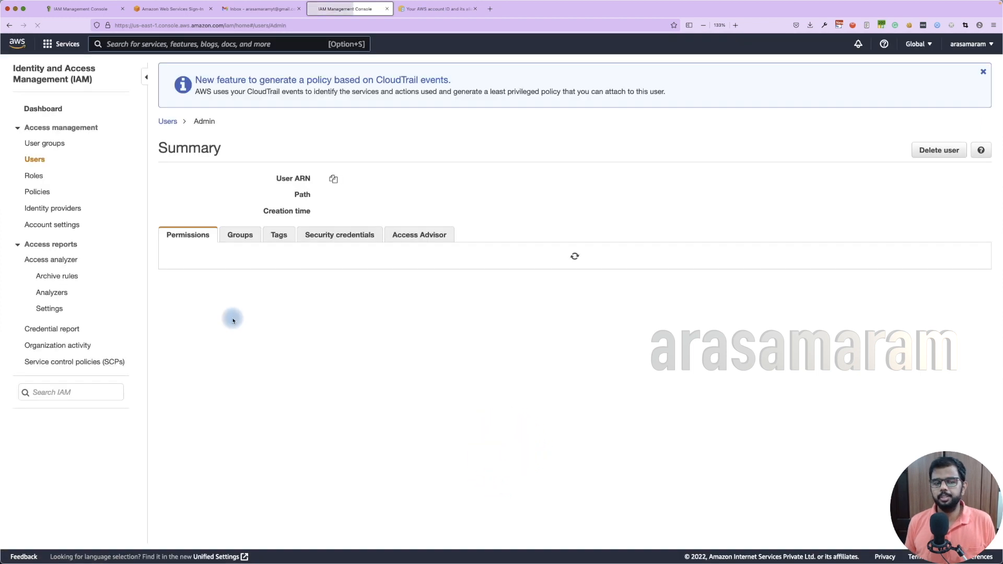
pyautogui.click(334, 236)
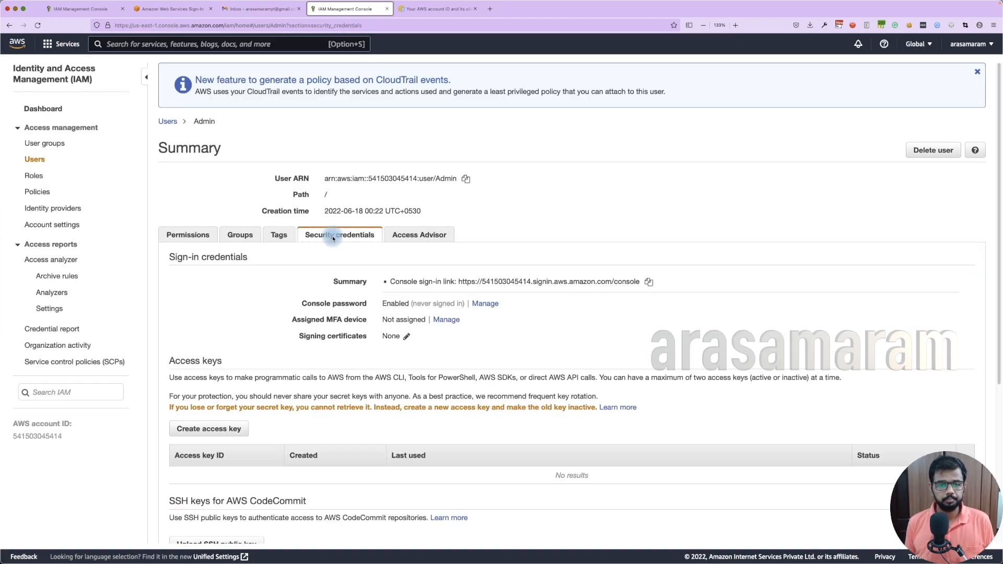
pyautogui.click(447, 320)
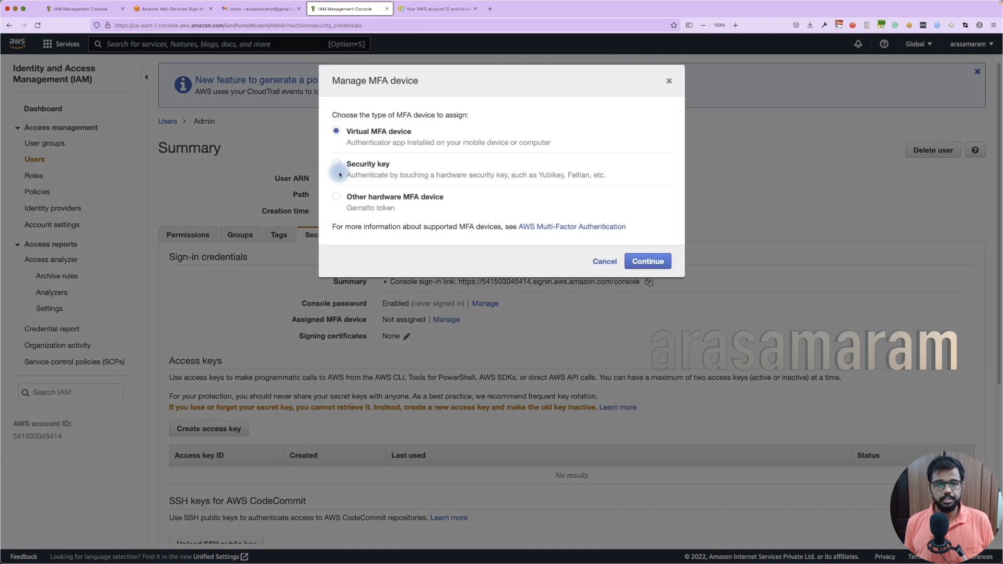
pyautogui.click(605, 262)
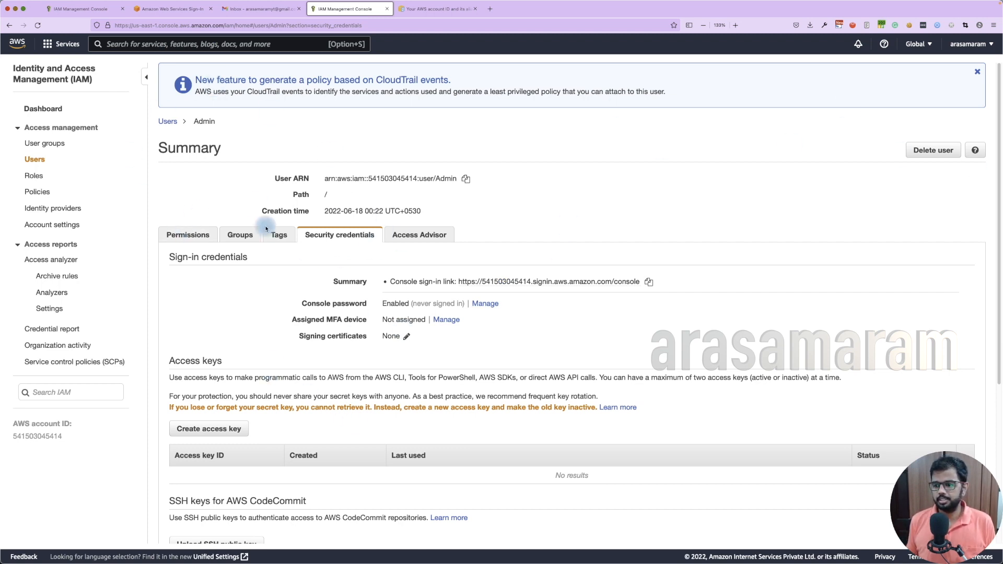
pyautogui.click(454, 324)
pyautogui.click(639, 262)
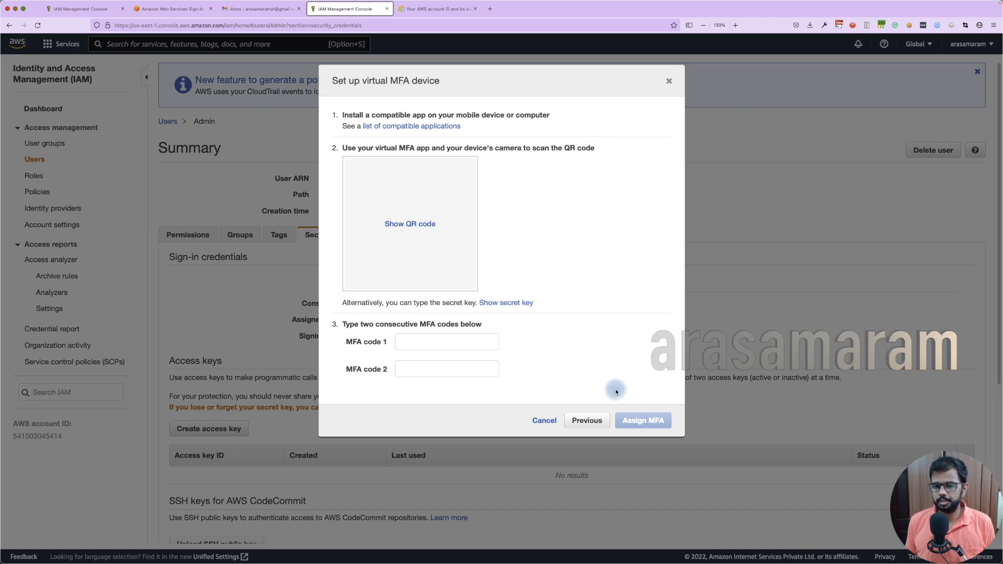
pyautogui.click(669, 81)
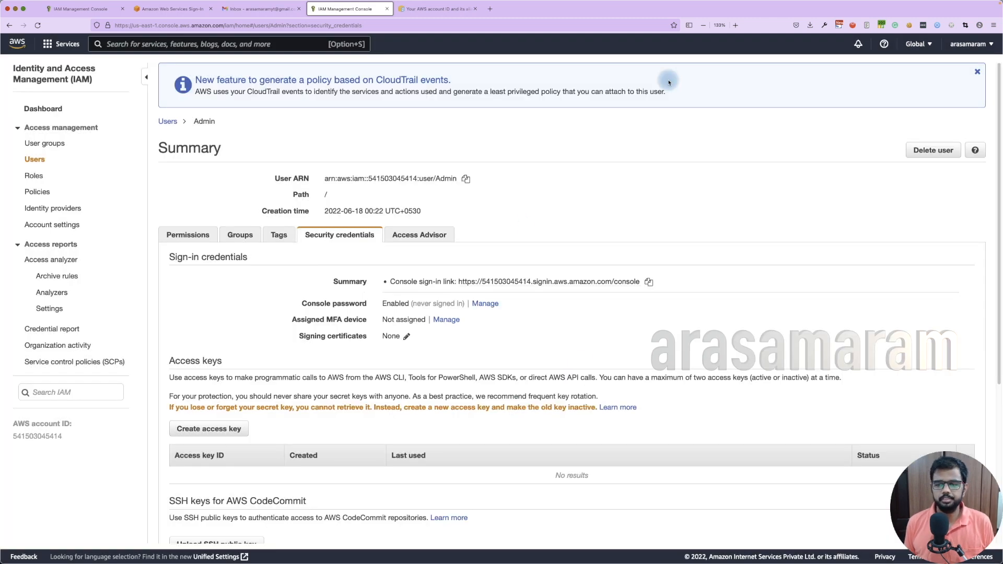
pyautogui.click(34, 158)
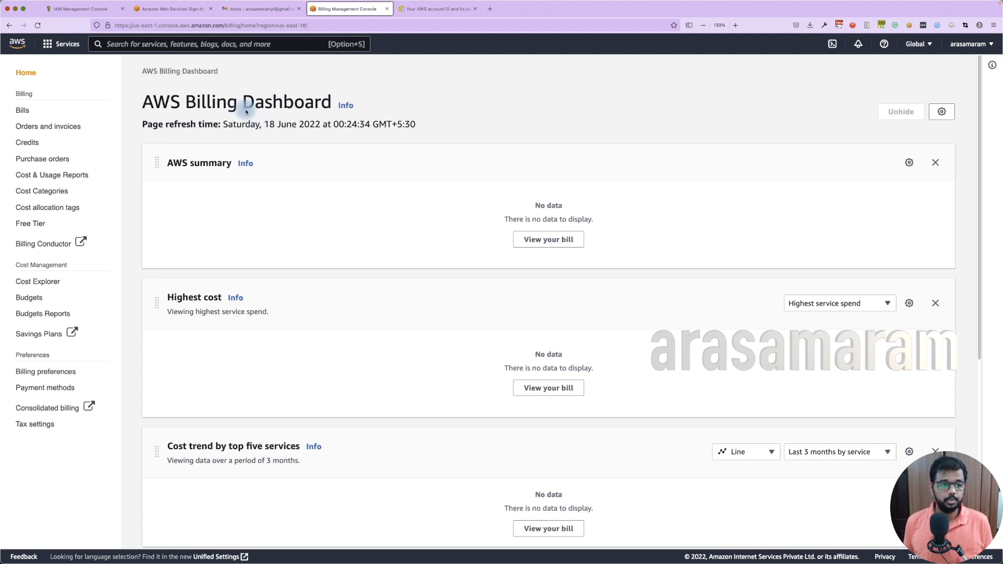
# Step: Open the billing Free Tier page in a new tab, plus a blank browser tab
pyautogui.rightClick(34, 225)
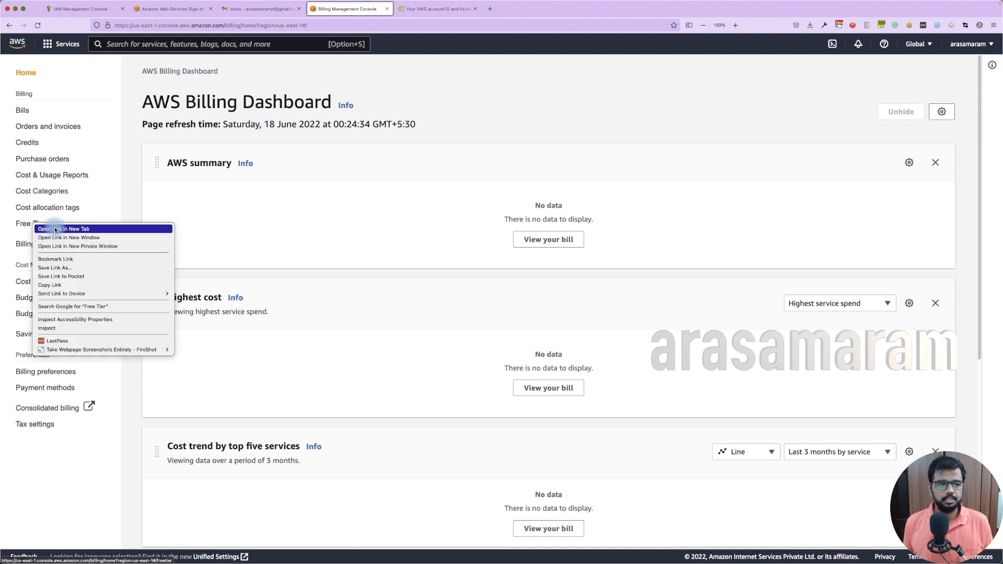
pyautogui.click(56, 229)
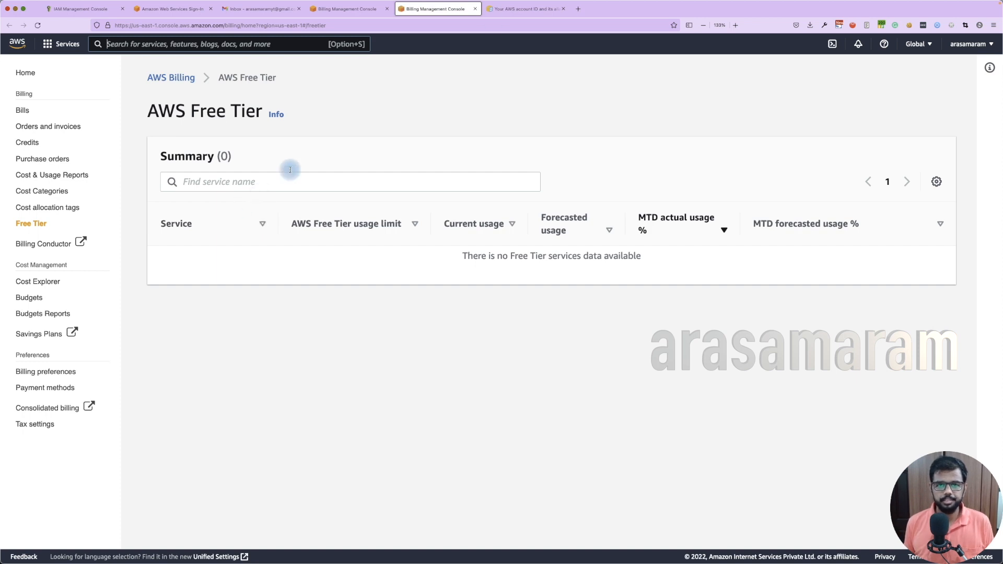
pyautogui.click(578, 9)
# Step: Search 'aws free', review the AWS Free Tier offers like EC2's 750 Hours, then return to Billing
pyautogui.write('aws free')
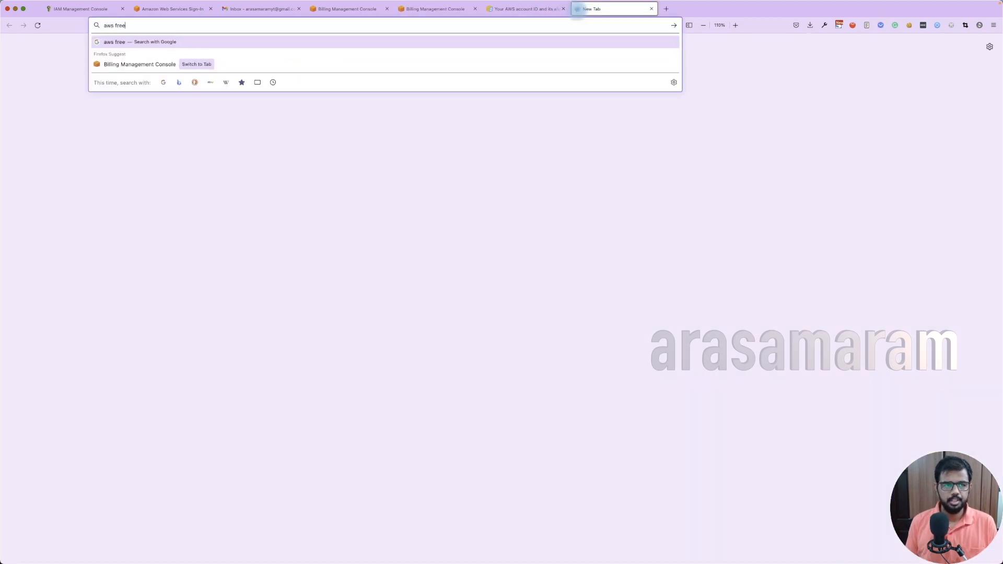
pyautogui.press('Return')
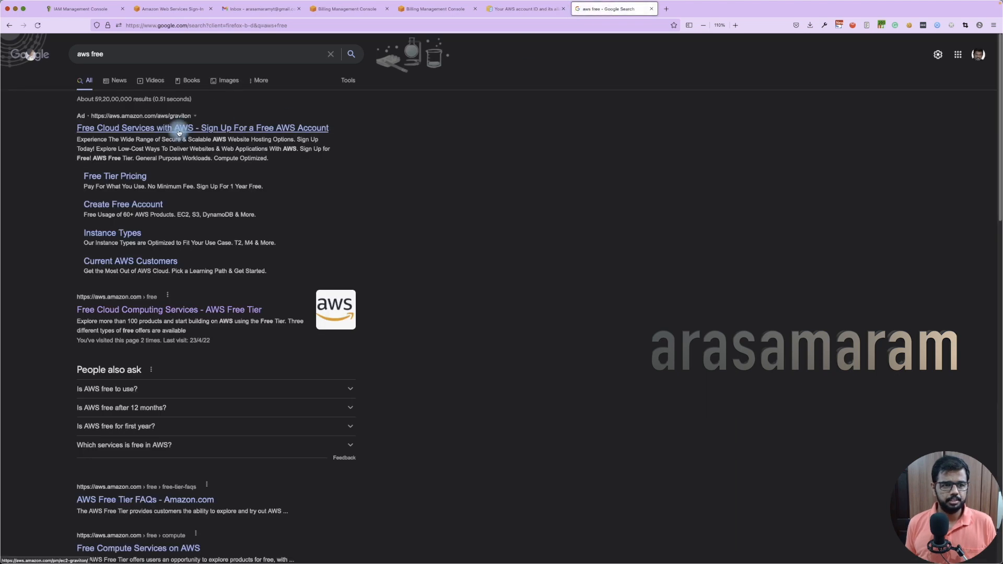
pyautogui.moveTo(77, 294); pyautogui.dragTo(151, 313)
pyautogui.click(151, 314)
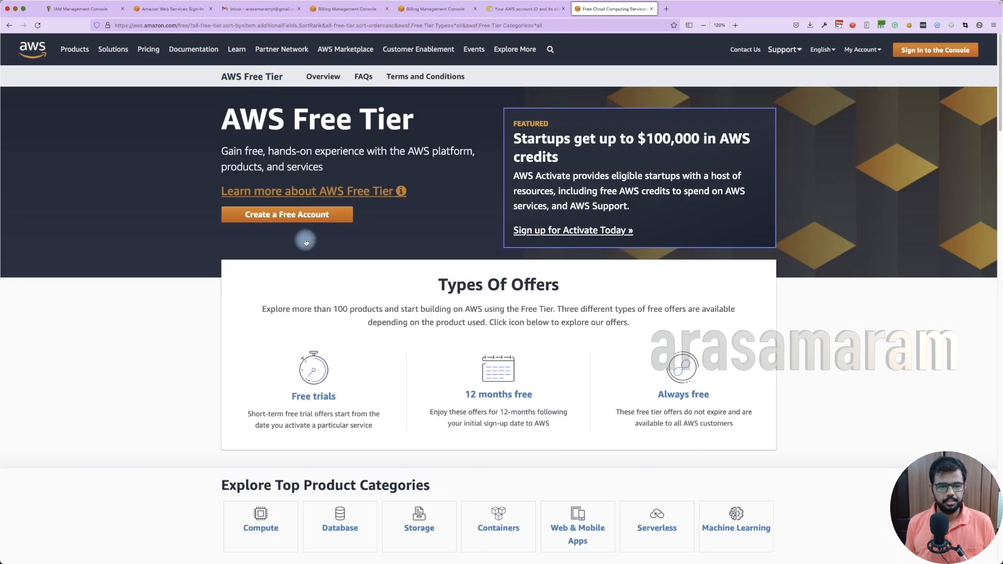
pyautogui.scroll(-3, 330, 210)
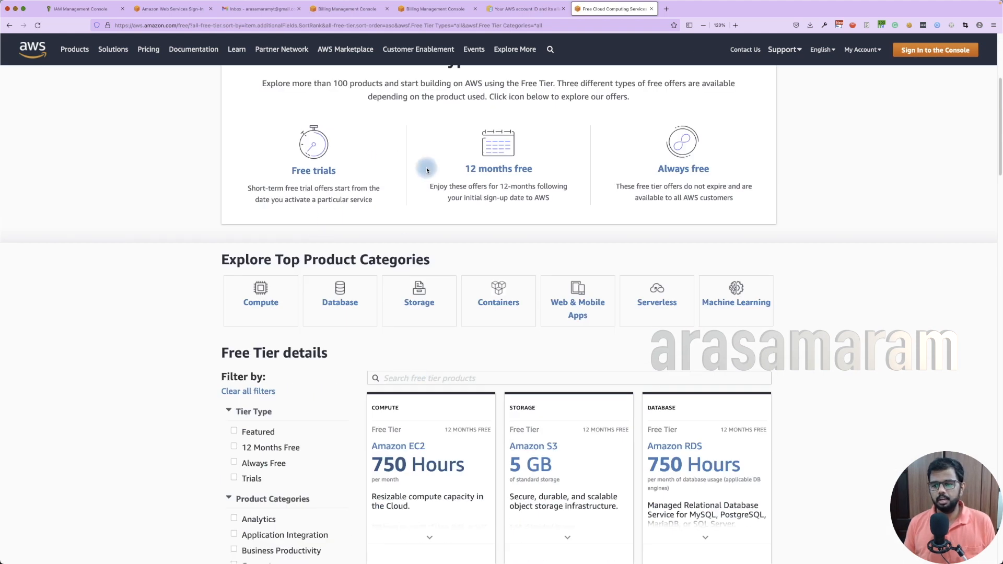
pyautogui.scroll(-5, 439, 240)
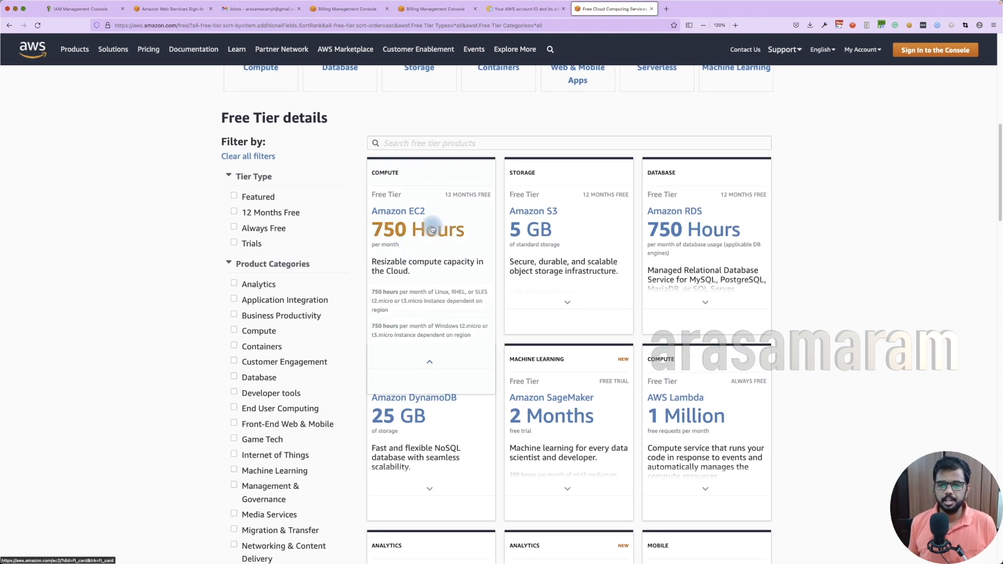
pyautogui.click(347, 9)
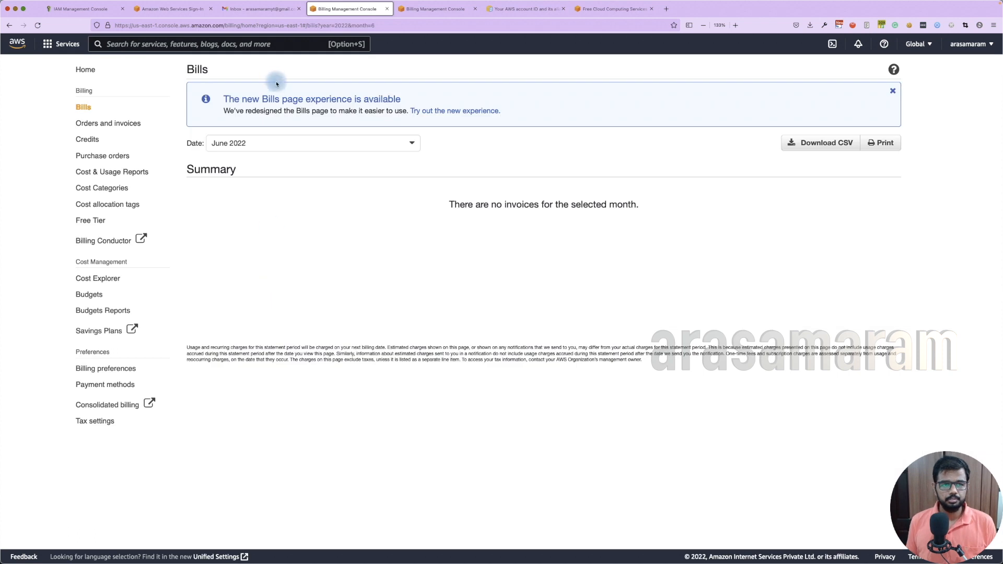
# Step: Open CloudWatch via the service search and start a new alarm from Billing alarms
pyautogui.click(198, 42)
pyautogui.write('cloudwatch')
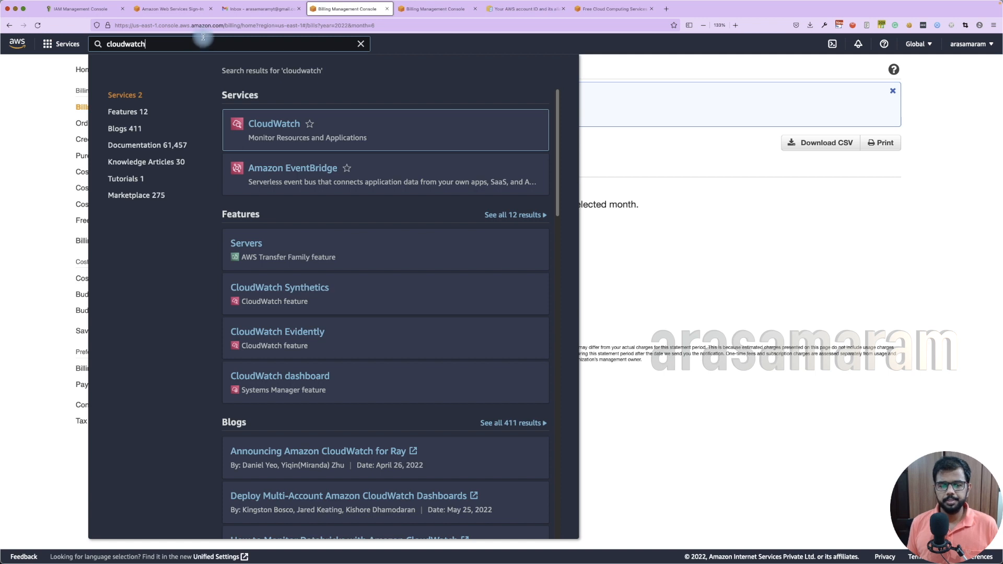
pyautogui.click(281, 122)
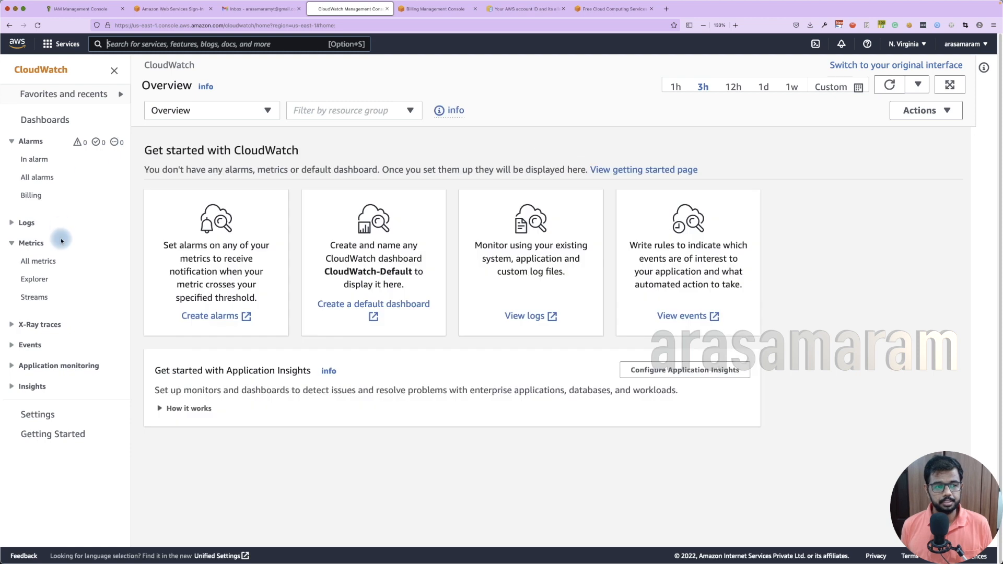
pyautogui.click(31, 196)
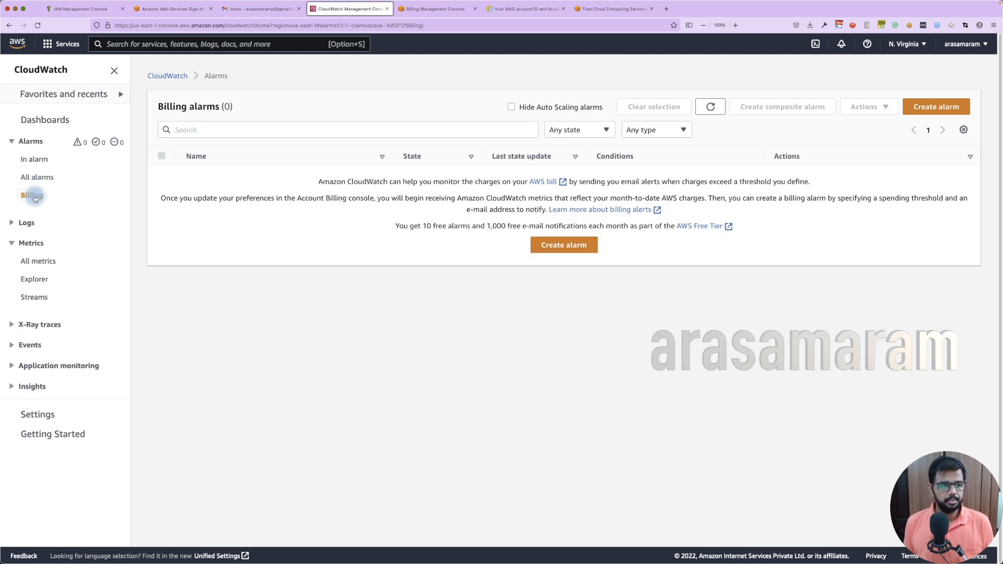
pyautogui.click(564, 245)
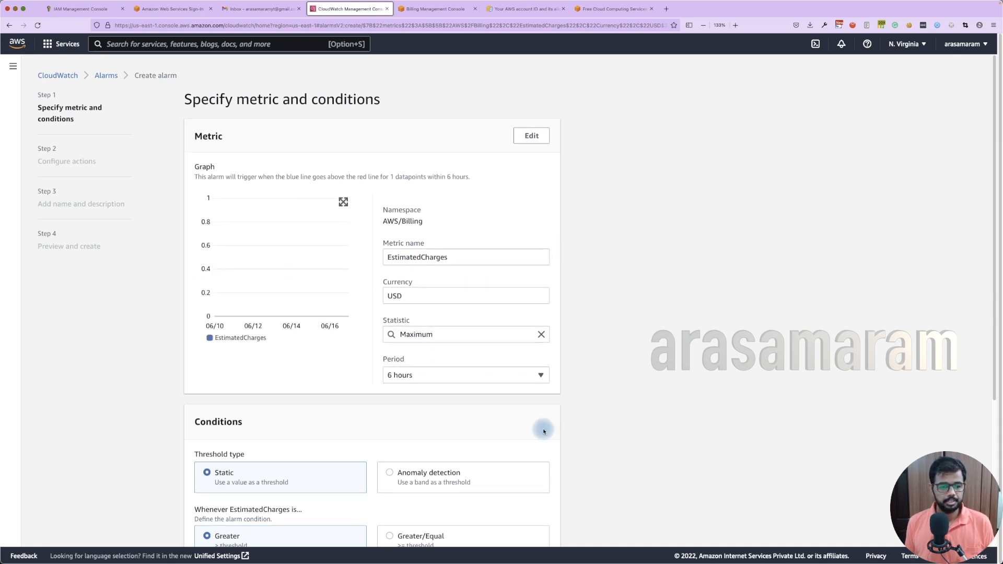
# Step: Set a static EstimatedCharges threshold of greater than 1 USD and proceed to the actions step
pyautogui.scroll(-5, 544, 428)
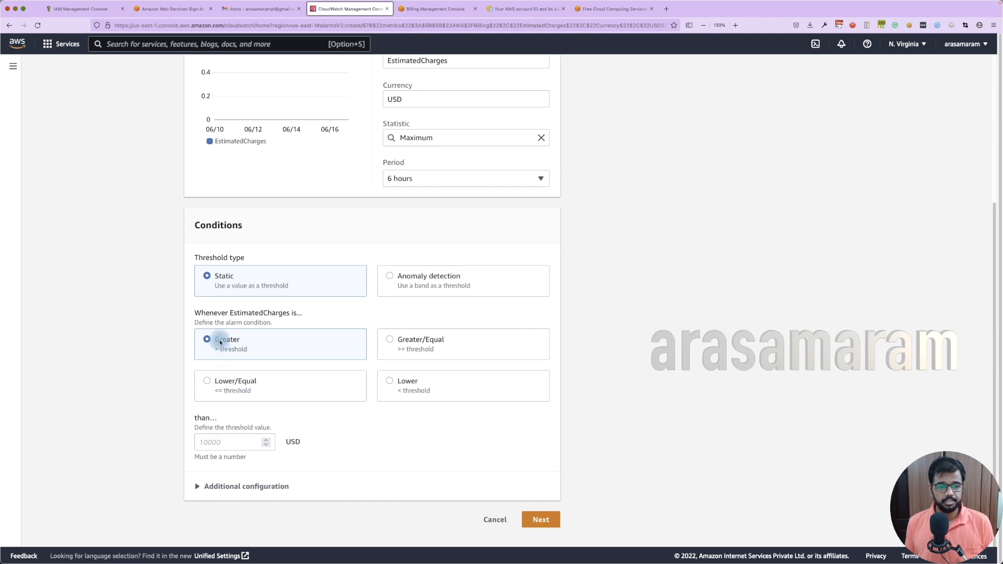
pyautogui.moveTo(229, 316); pyautogui.dragTo(309, 314)
pyautogui.click(233, 441)
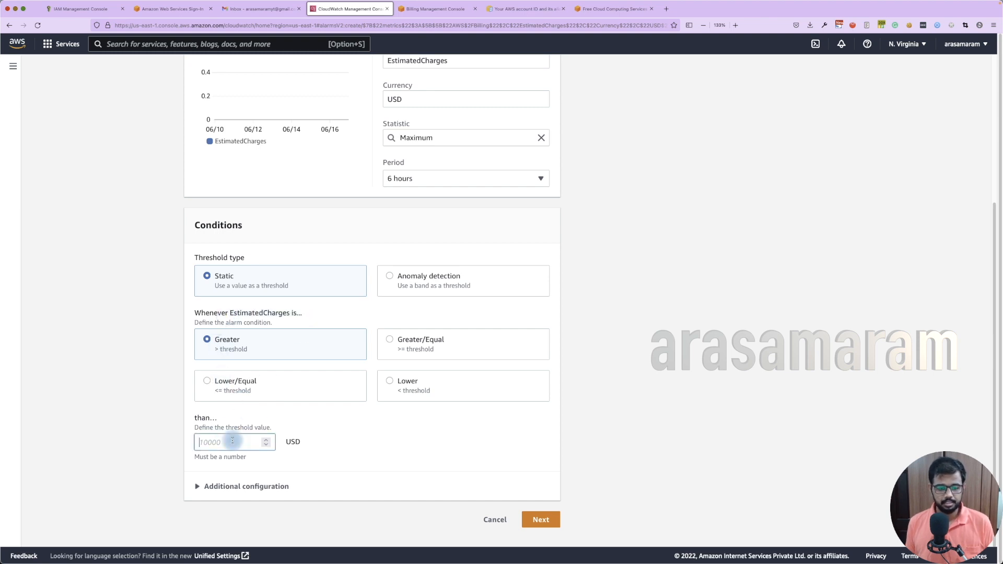
pyautogui.write('1')
pyautogui.click(650, 419)
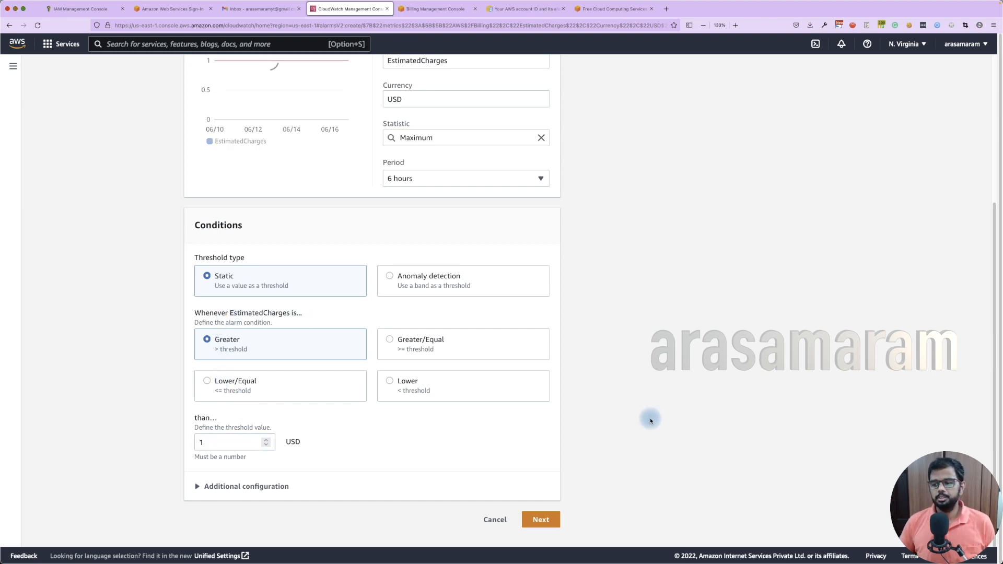
pyautogui.click(224, 485)
pyautogui.scroll(-2, 366, 494)
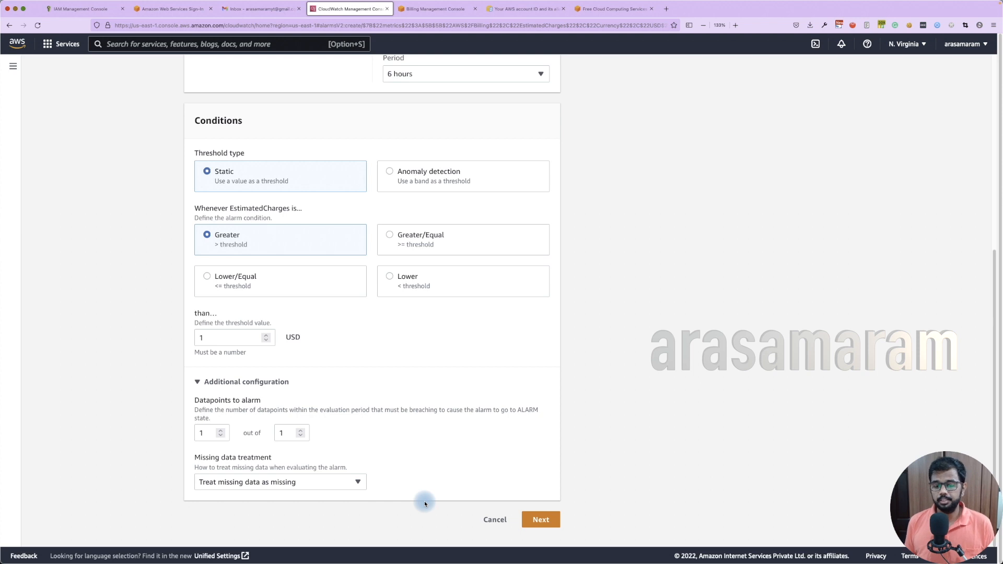
pyautogui.click(554, 523)
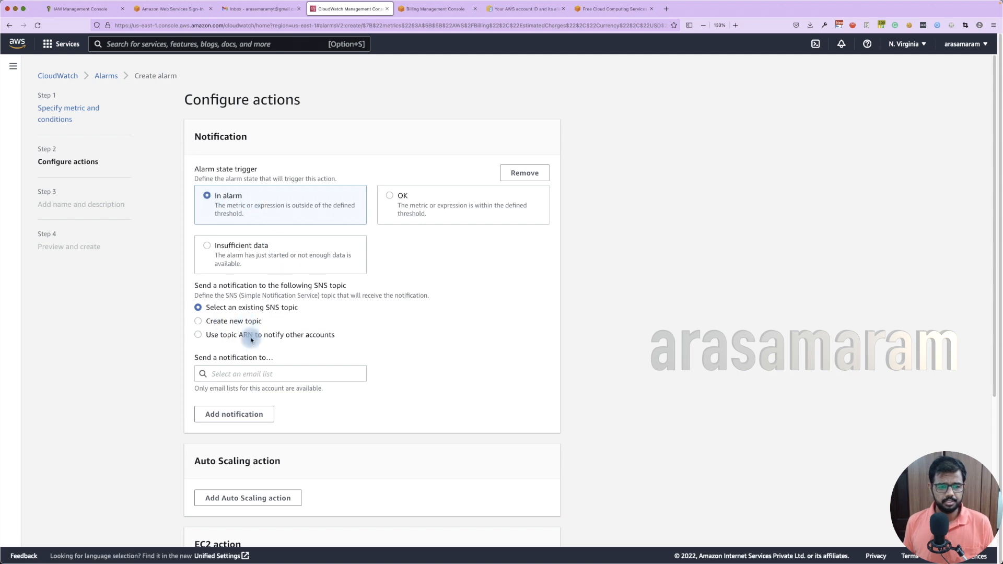
# Step: Choose a new SNS notification topic for the alarm and enter the notification e-mail address
pyautogui.scroll(-1, 214, 312)
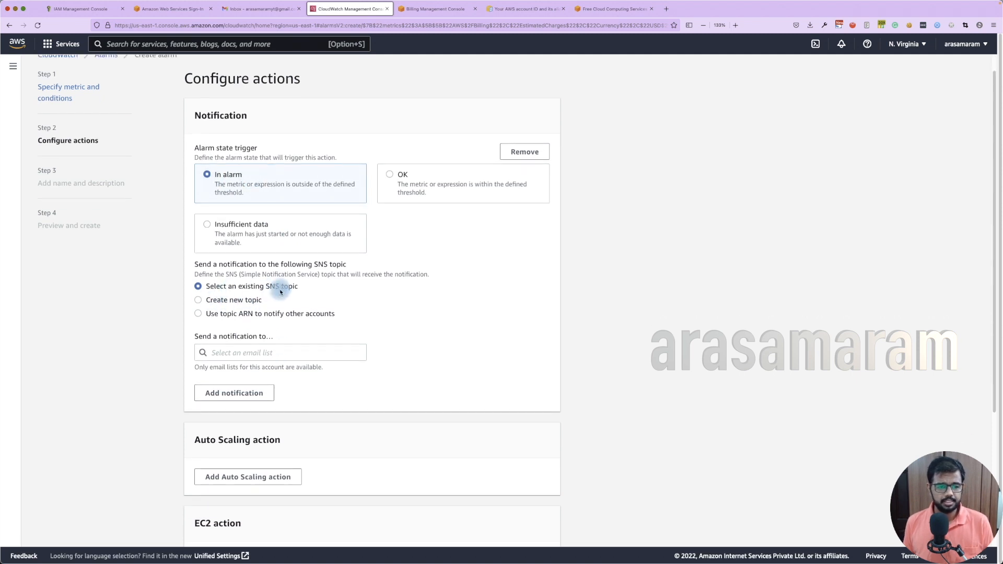
pyautogui.click(232, 300)
pyautogui.scroll(-1, 262, 397)
pyautogui.click(243, 410)
pyautogui.write('arms_Topic')
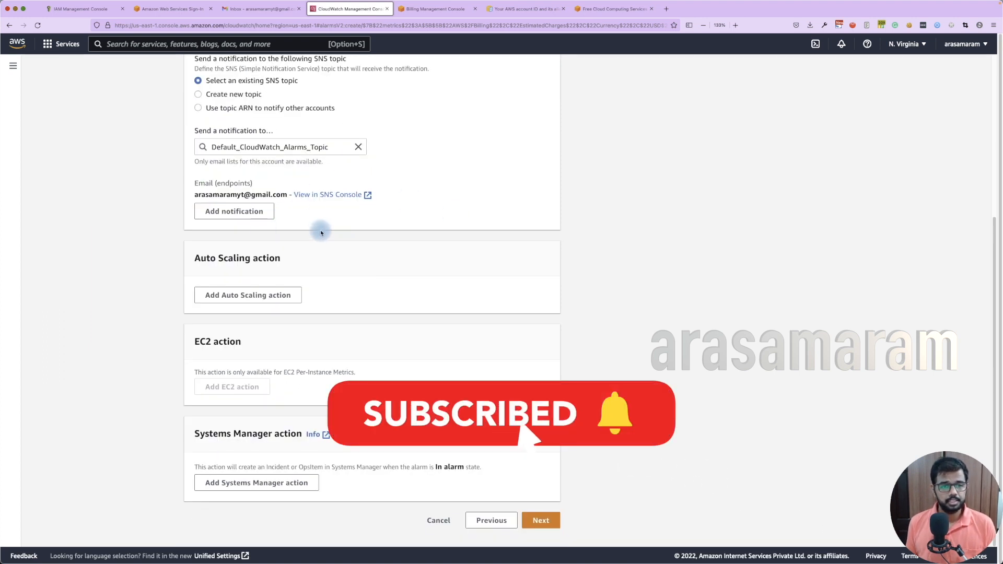
pyautogui.scroll(3, 524, 374)
pyautogui.scroll(-6, 525, 374)
# Step: Name the alarm 'Billing', review the preview, and create the alarm
pyautogui.click(539, 520)
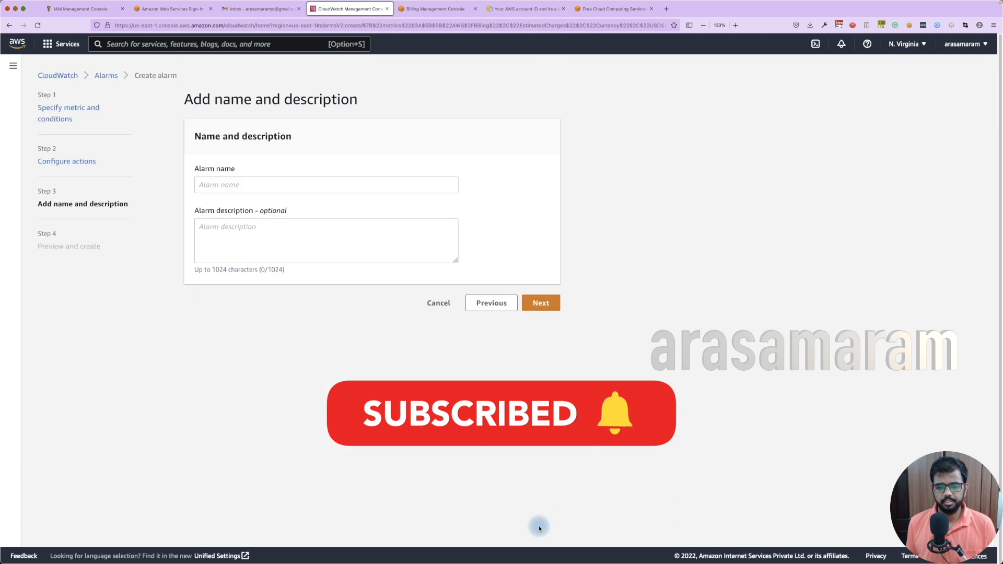
pyautogui.click(232, 186)
pyautogui.write('Billing')
pyautogui.click(533, 303)
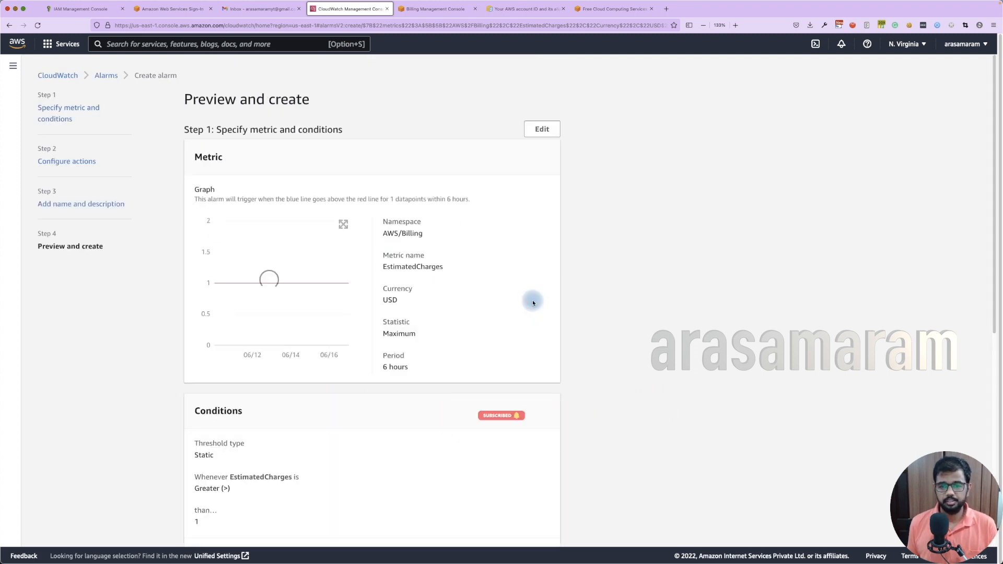
pyautogui.scroll(-8, 487, 421)
pyautogui.scroll(8, 497, 441)
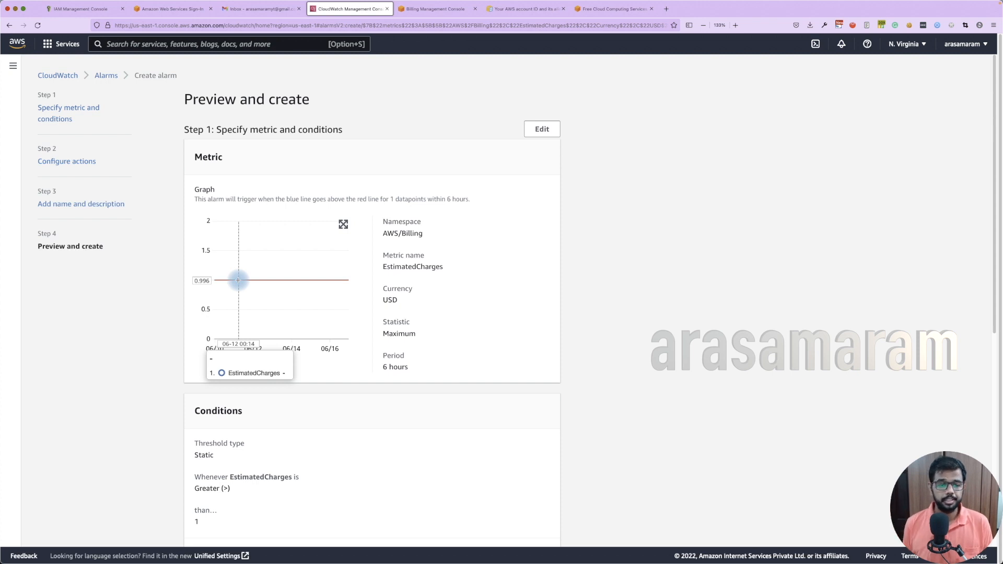
pyautogui.scroll(-7, 524, 340)
pyautogui.click(526, 519)
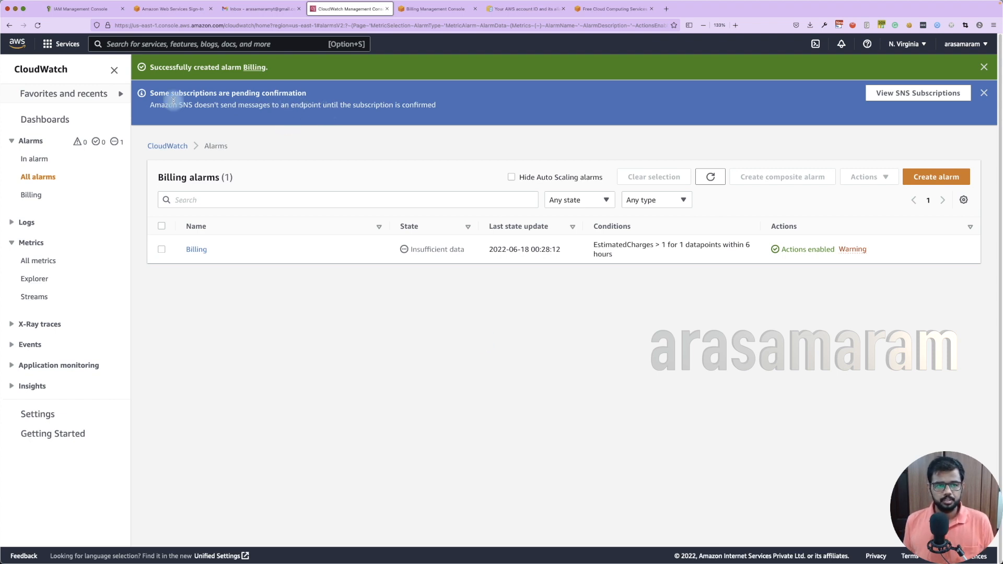
# Step: Confirm the alarm's e-mail subscription from the AWS Notification message in Gmail
pyautogui.moveTo(150, 104); pyautogui.dragTo(222, 106)
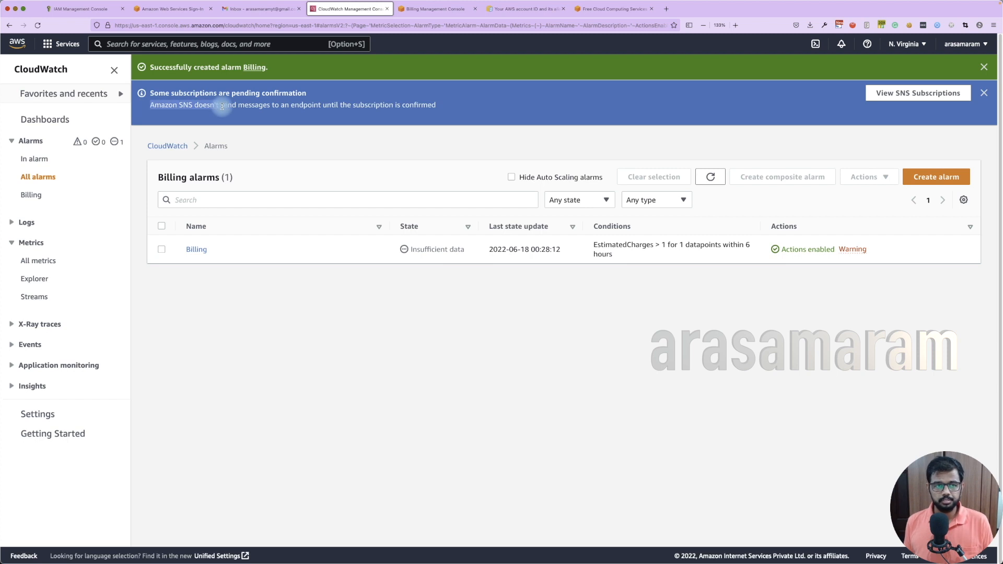
pyautogui.click(261, 9)
pyautogui.click(121, 63)
pyautogui.click(234, 161)
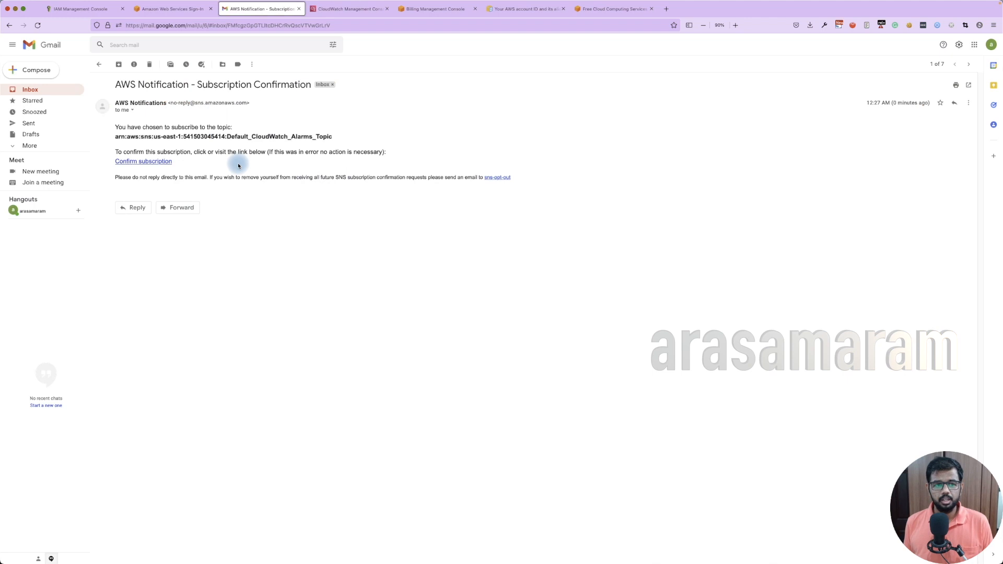
pyautogui.click(146, 162)
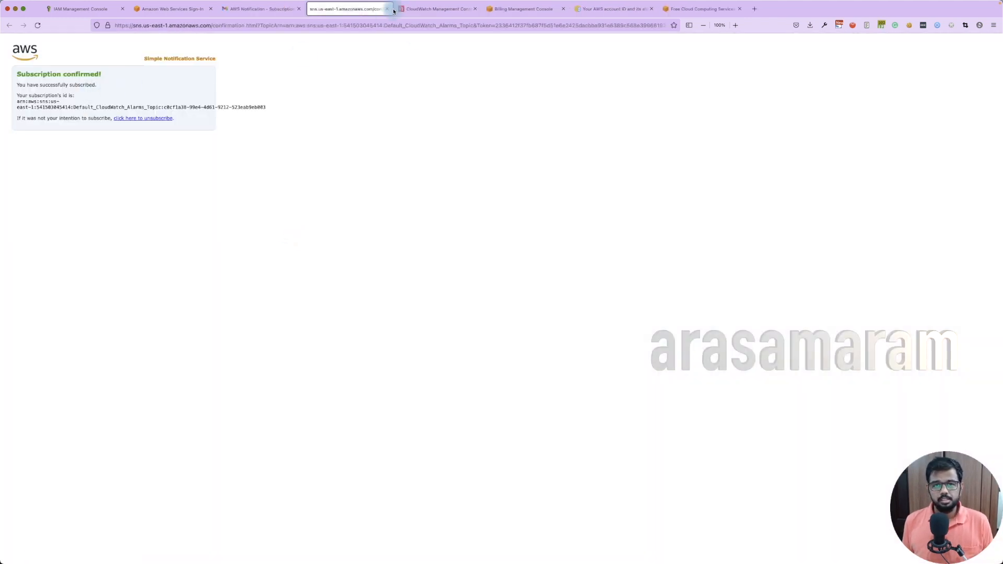
pyautogui.click(529, 9)
# Step: Close the alarm-created and pending-subscription banners on the CloudWatch alarms list, then open the account menu
pyautogui.click(434, 9)
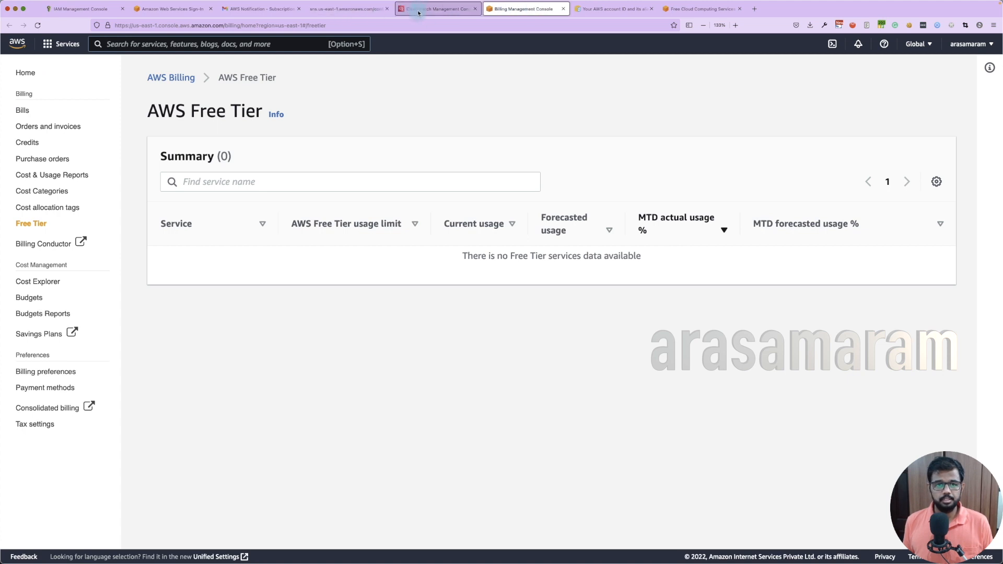
pyautogui.click(265, 324)
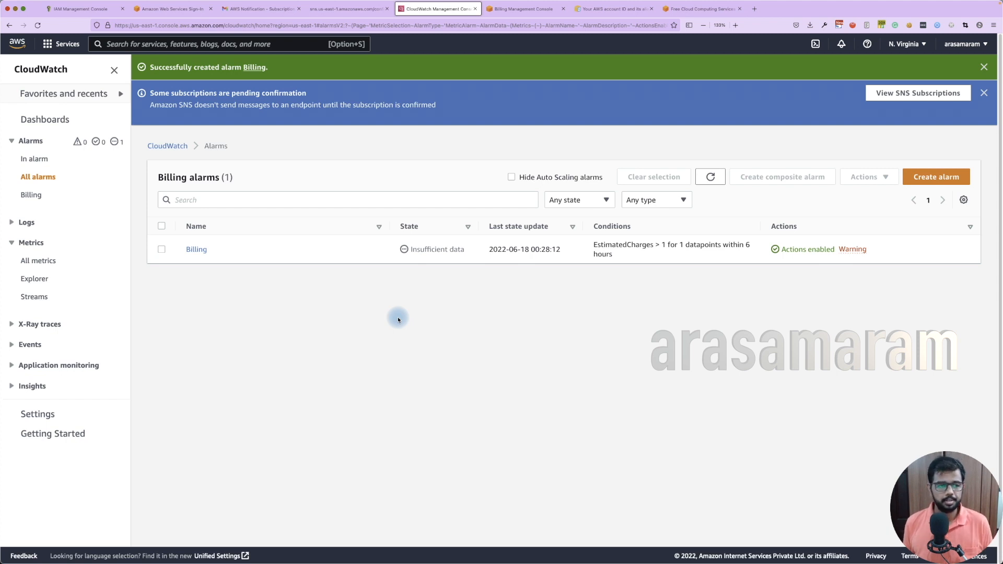
pyautogui.click(985, 67)
pyautogui.click(984, 68)
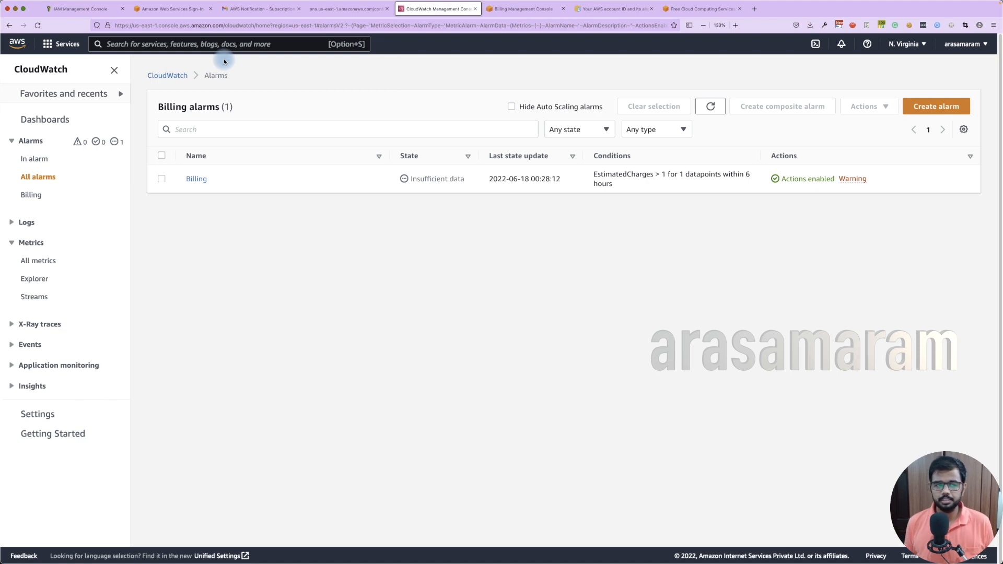
pyautogui.click(963, 43)
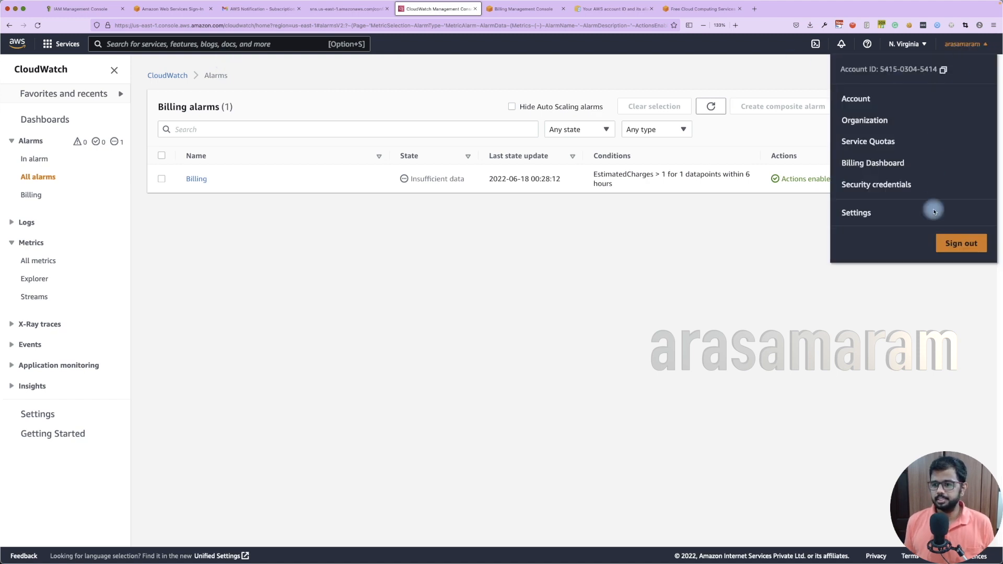
# Step: Sign out, then sign back in as Root user using the saved root e-mail address
pyautogui.click(957, 244)
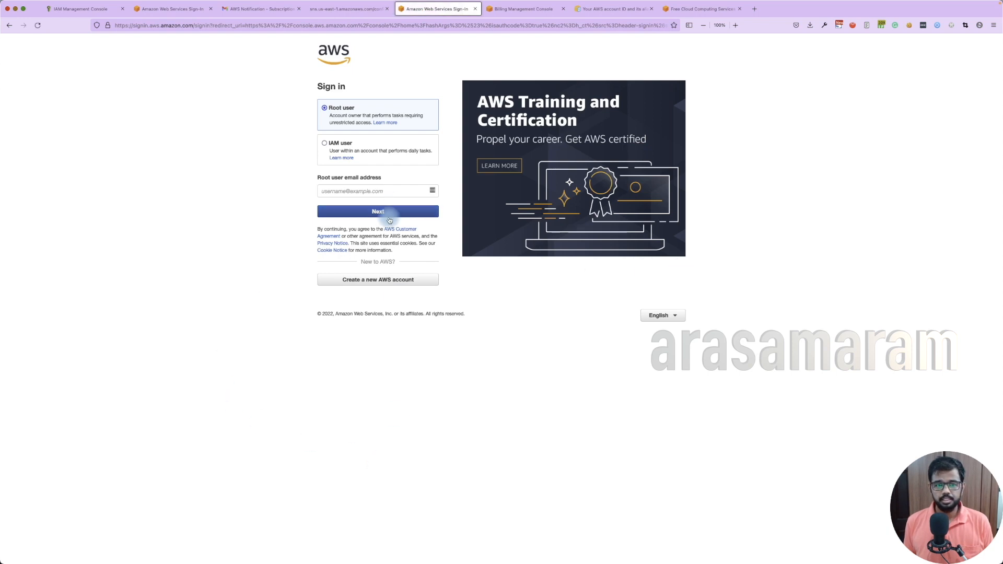
pyautogui.click(334, 145)
pyautogui.click(337, 110)
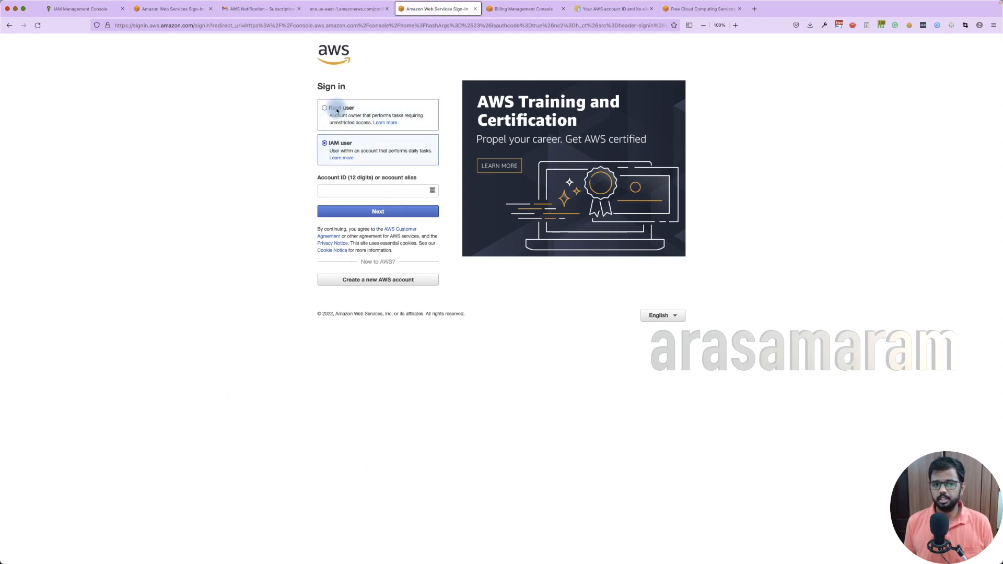
pyautogui.click(336, 143)
pyautogui.click(343, 193)
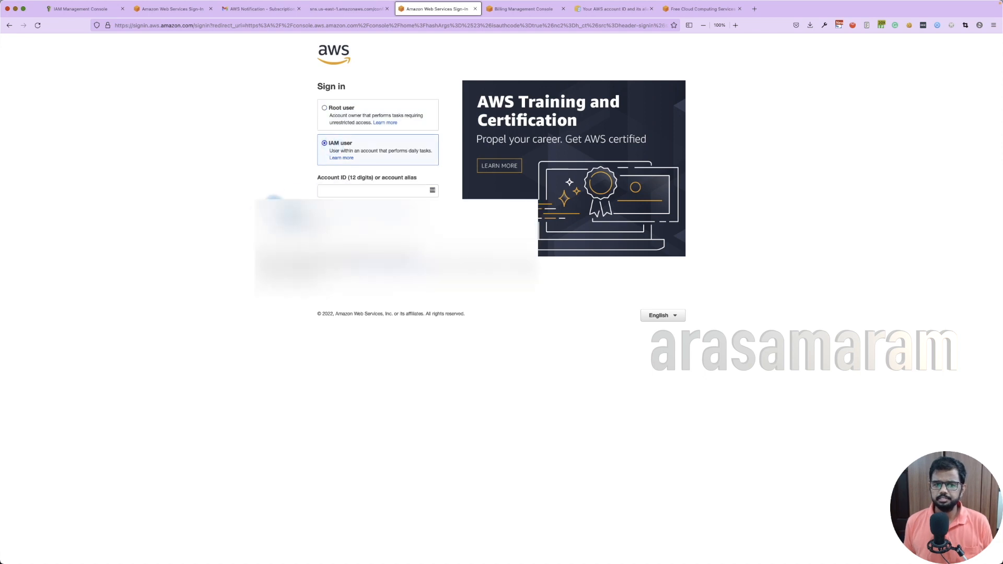
pyautogui.moveTo(348, 178); pyautogui.dragTo(421, 180)
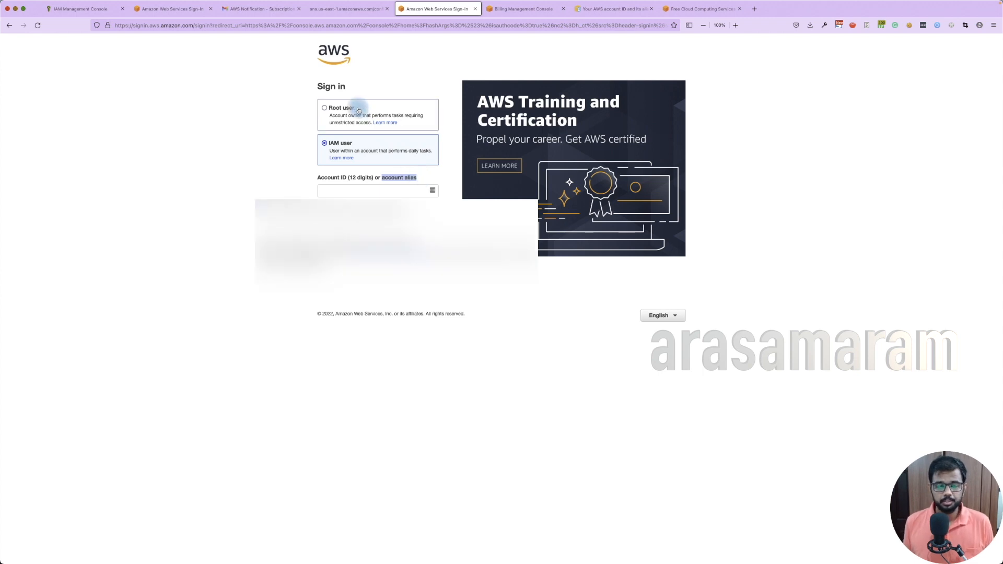
pyautogui.click(359, 111)
pyautogui.click(347, 188)
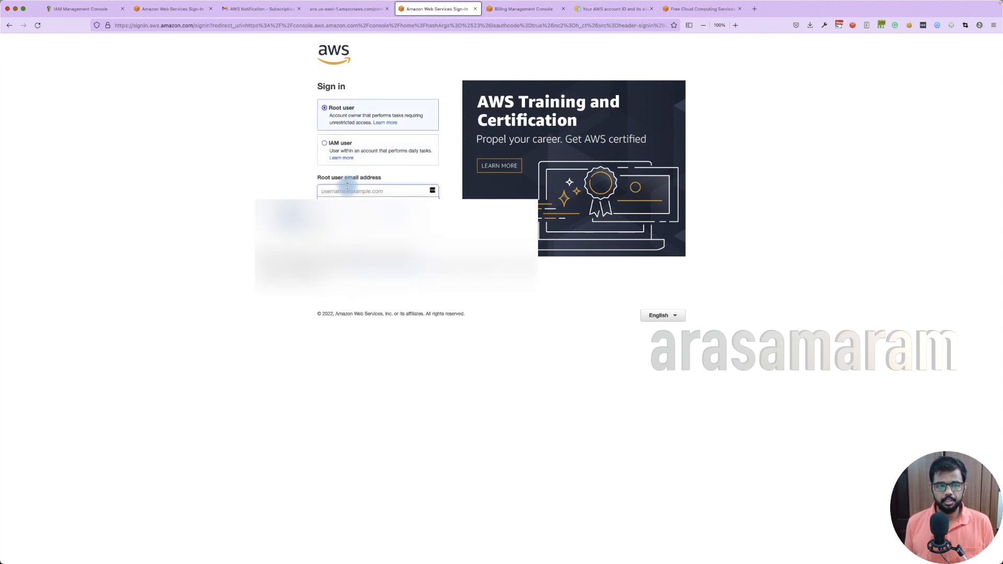
pyautogui.click(347, 204)
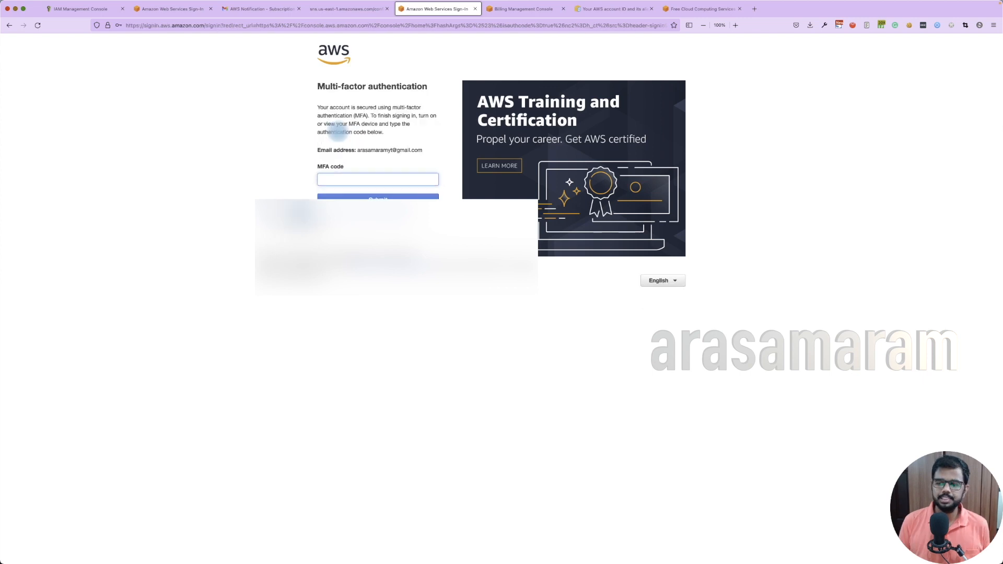
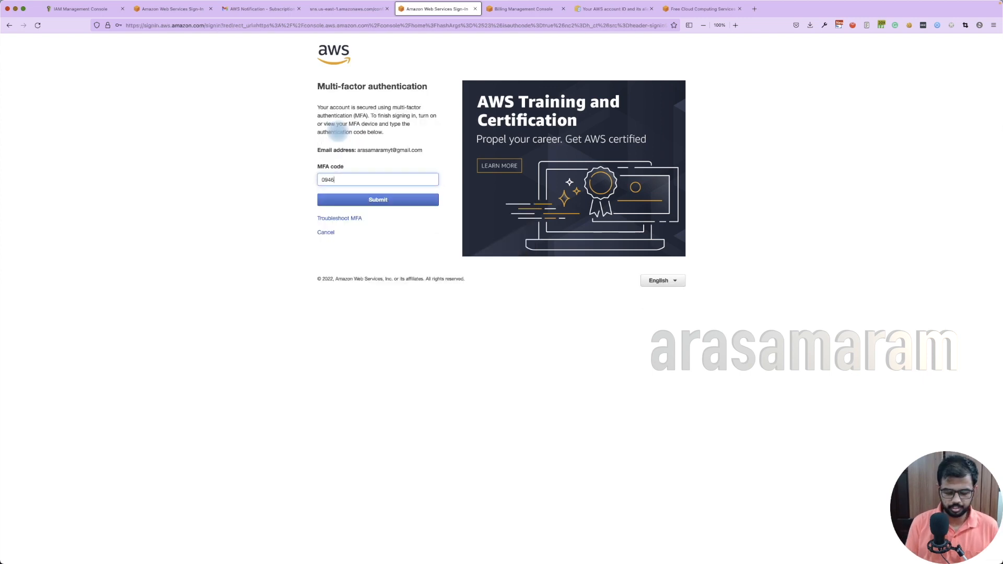
# Step: Enter the MFA code to finish root sign-in and open IAM
pyautogui.click(402, 202)
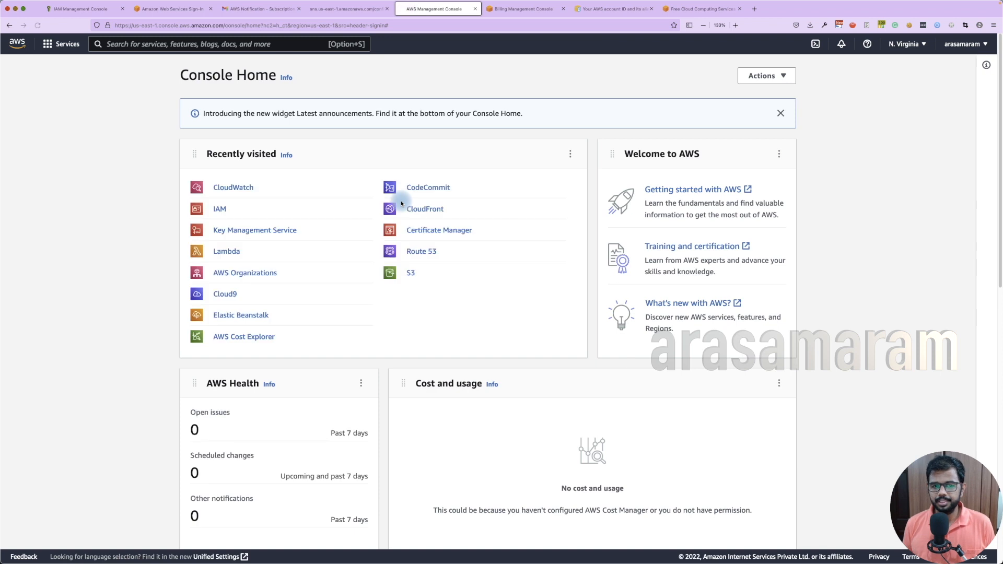
pyautogui.click(222, 210)
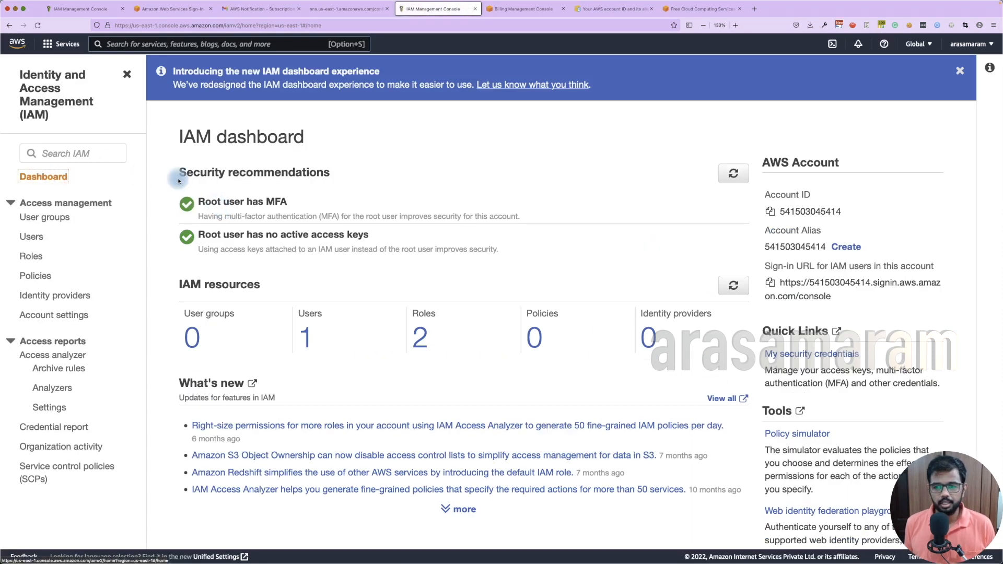
# Step: Highlight the account ID, alias and IAM sign-in URL in the AWS Account panel
pyautogui.moveTo(763, 230); pyautogui.dragTo(844, 230)
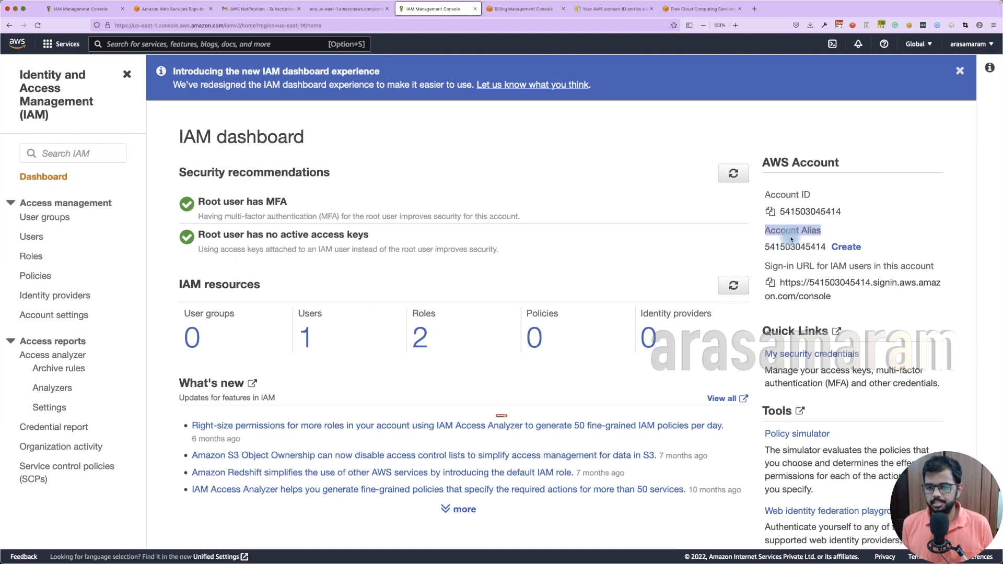
pyautogui.click(870, 223)
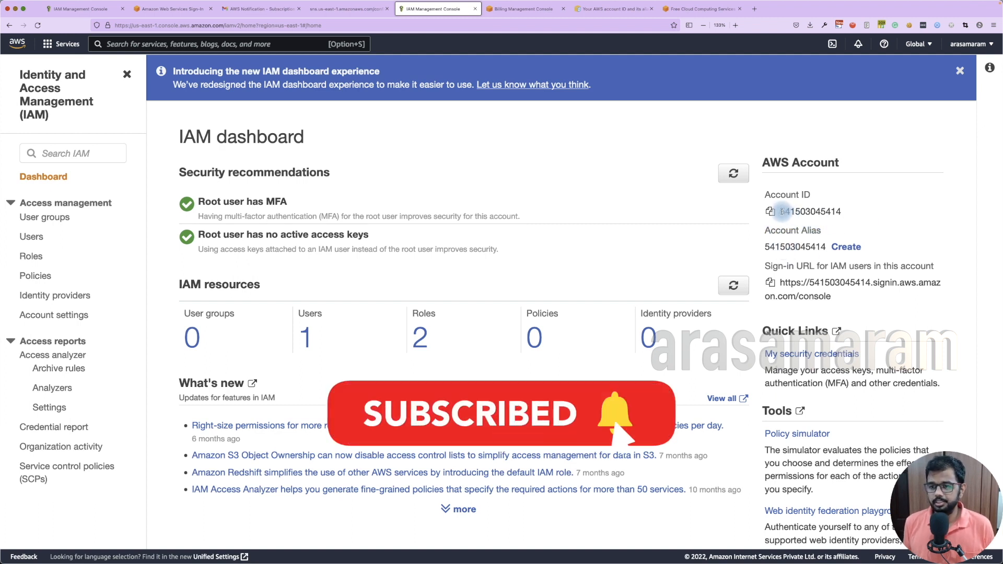
pyautogui.moveTo(779, 212); pyautogui.dragTo(857, 216)
pyautogui.moveTo(766, 247); pyautogui.dragTo(811, 247)
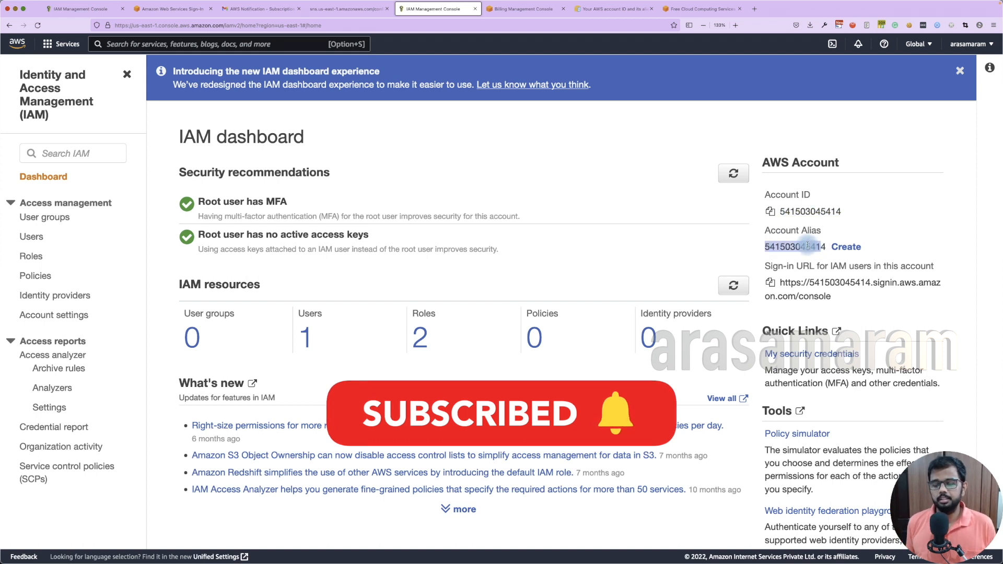
pyautogui.click(811, 283)
pyautogui.moveTo(809, 283); pyautogui.dragTo(872, 301)
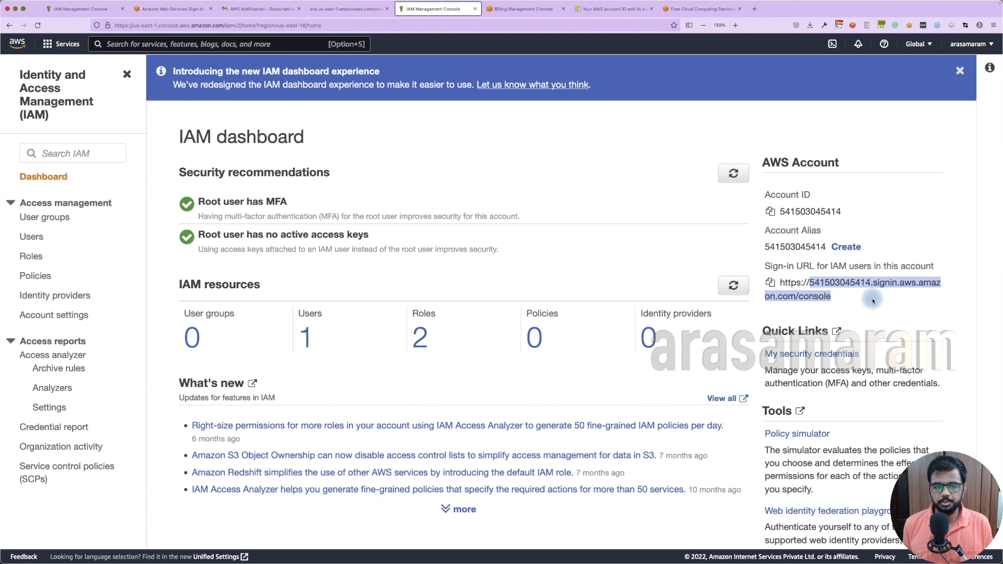
# Step: Enter the preferred account alias in the Create alias dialog and save the changes
pyautogui.click(847, 252)
pyautogui.click(498, 288)
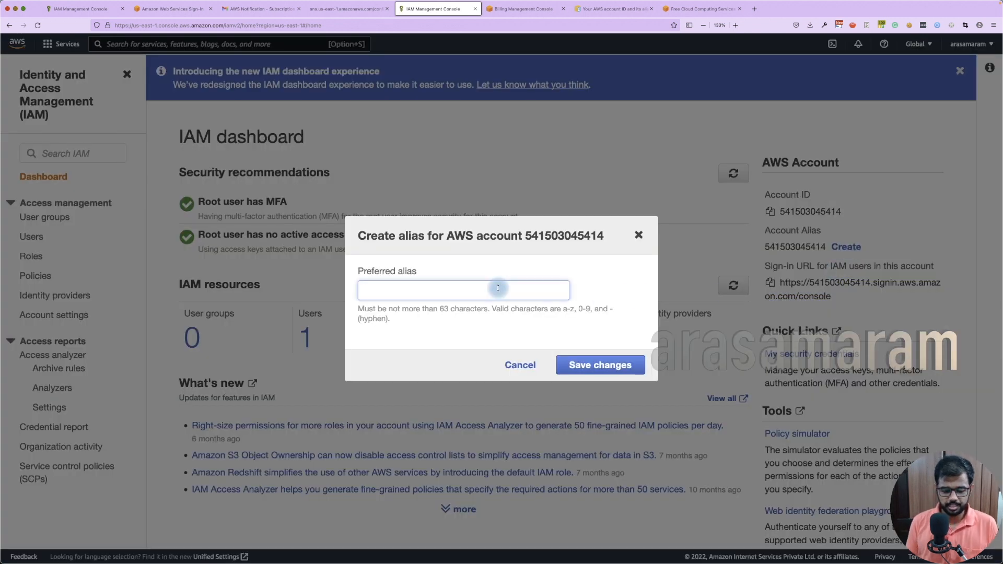
pyautogui.write('arasamaram')
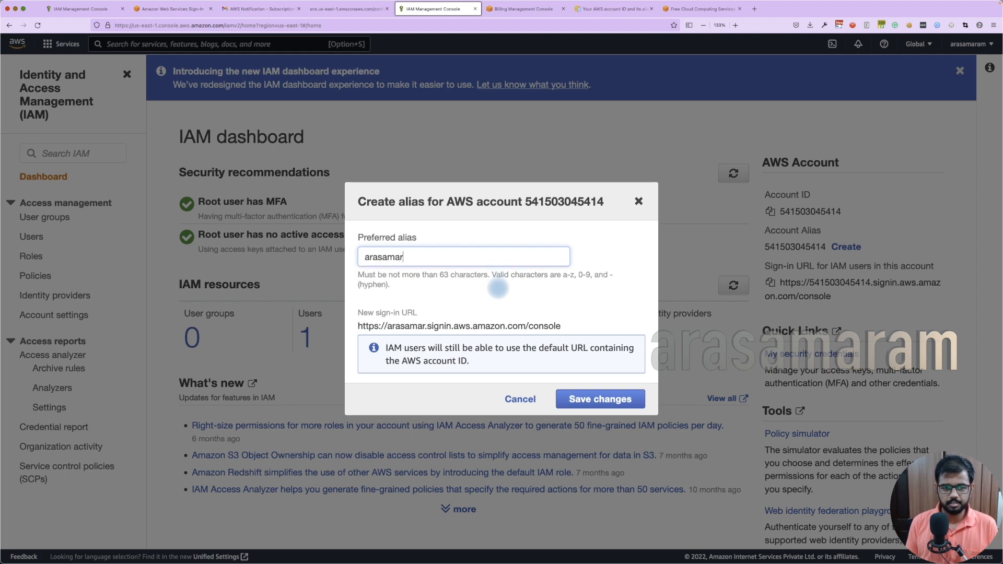
pyautogui.click(582, 398)
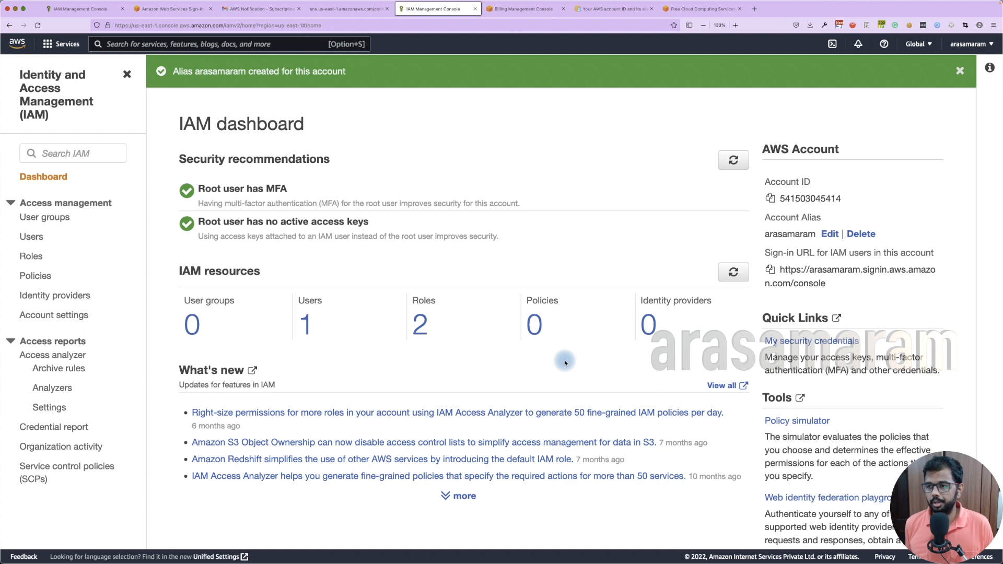
# Step: Sign out of the root account and return to the console sign-in page
pyautogui.click(955, 45)
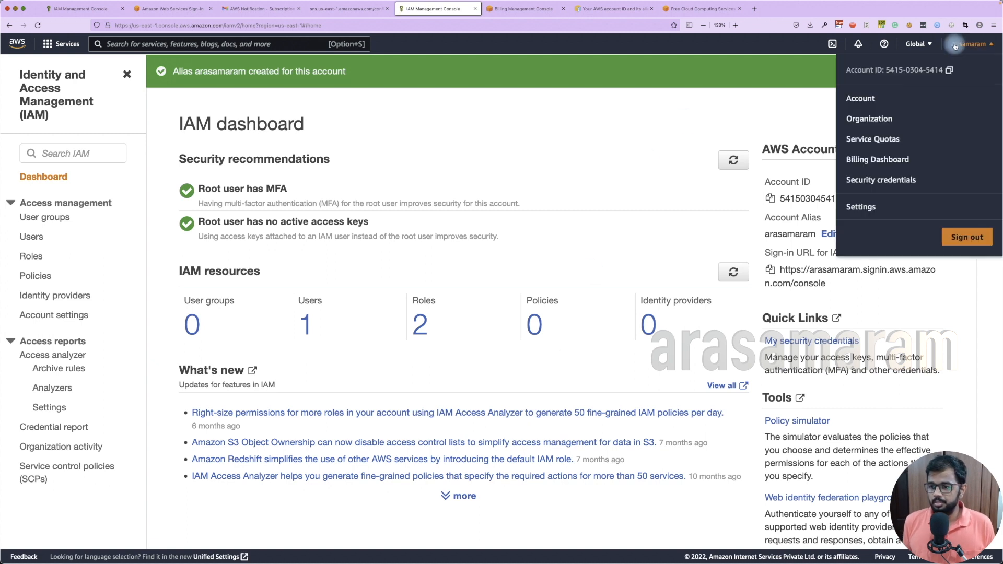
pyautogui.click(967, 241)
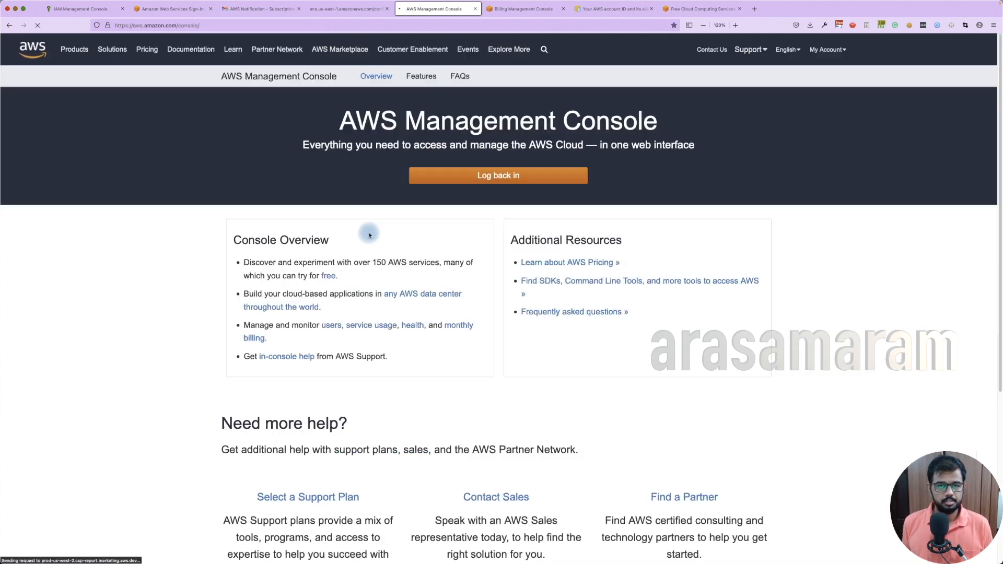
pyautogui.click(515, 178)
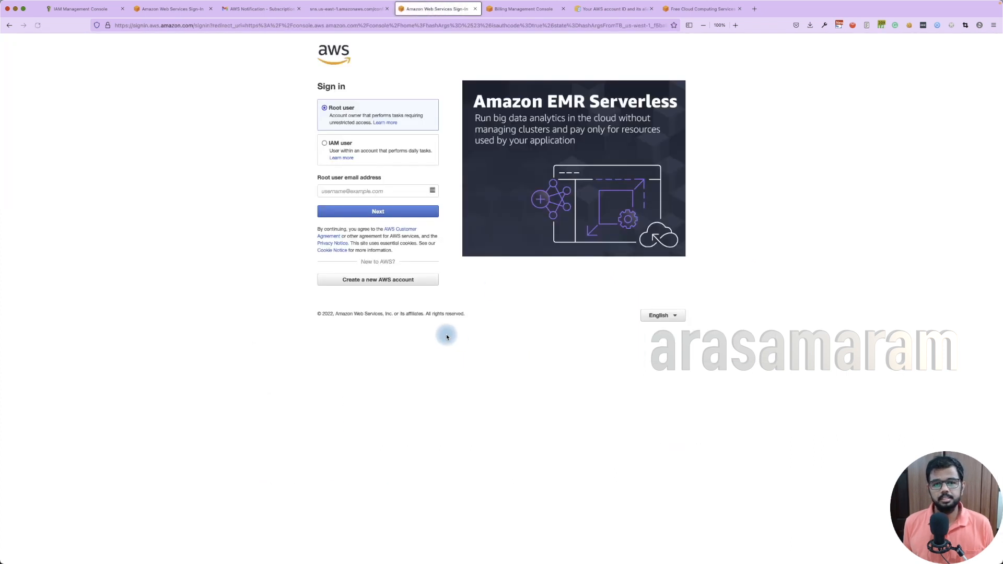
# Step: Sign in as IAM user 'Admin' via the account alias and the account password
pyautogui.click(335, 143)
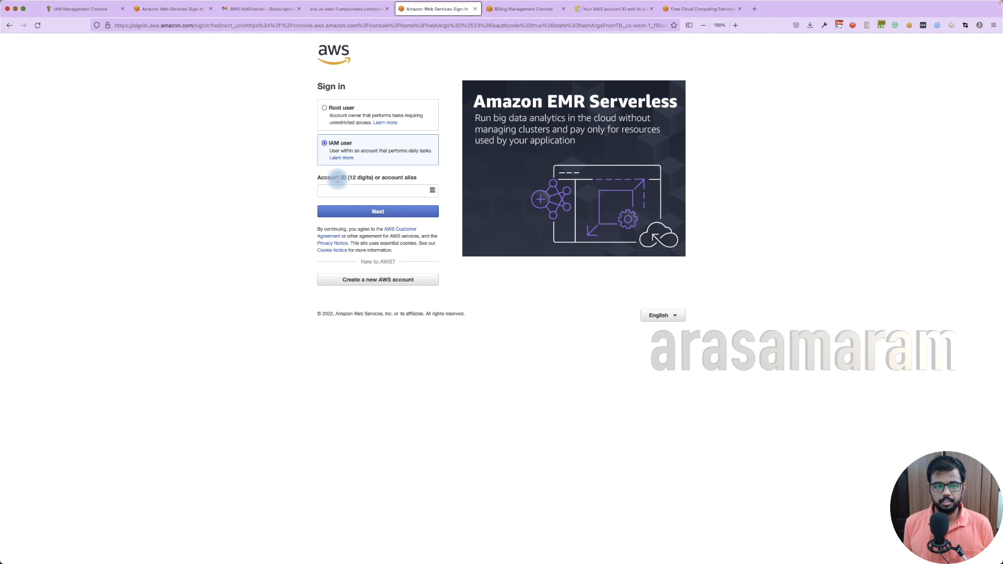
pyautogui.click(340, 190)
pyautogui.write('arasama')
pyautogui.press('Return')
pyautogui.click(341, 151)
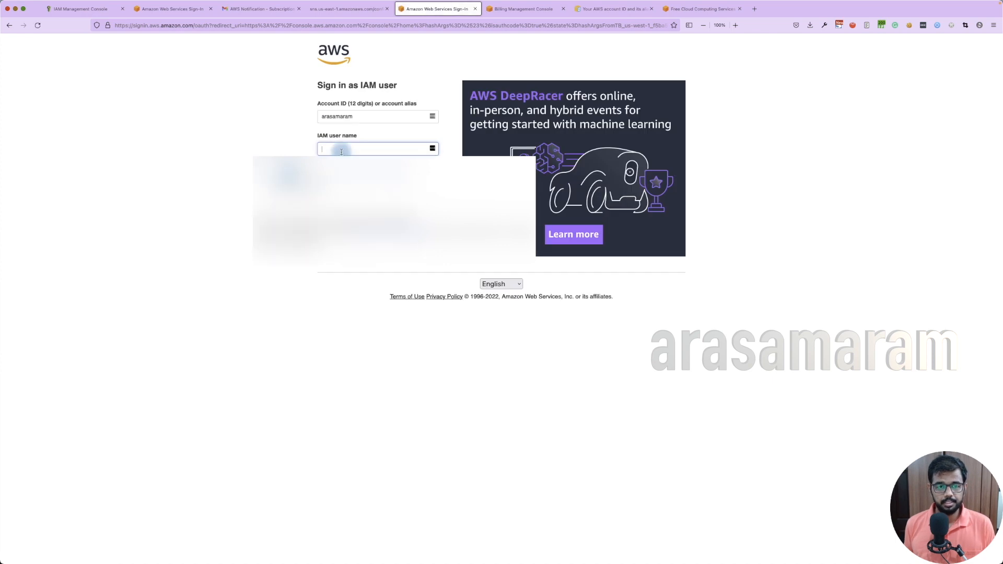
pyautogui.write('ADmin')
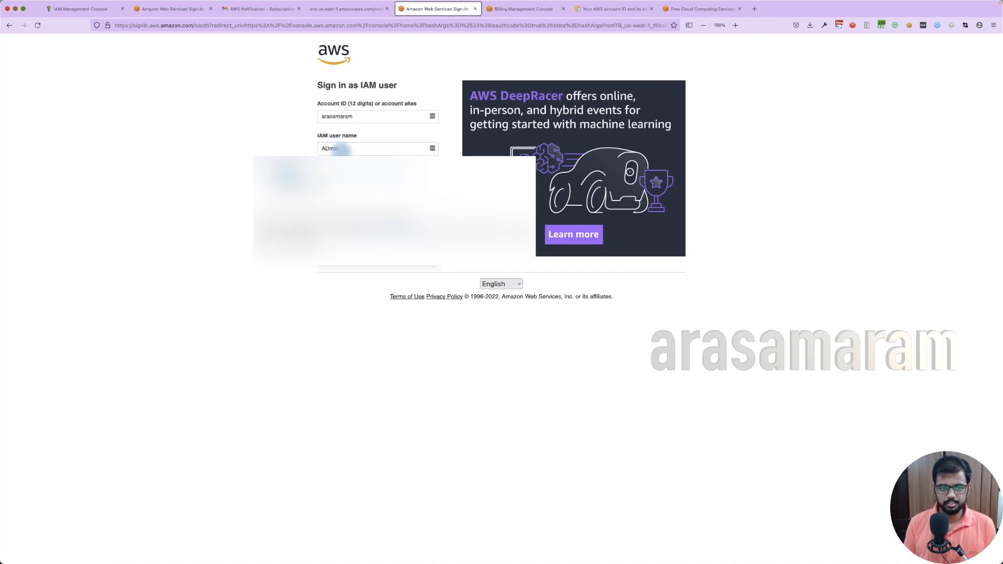
pyautogui.click(327, 149)
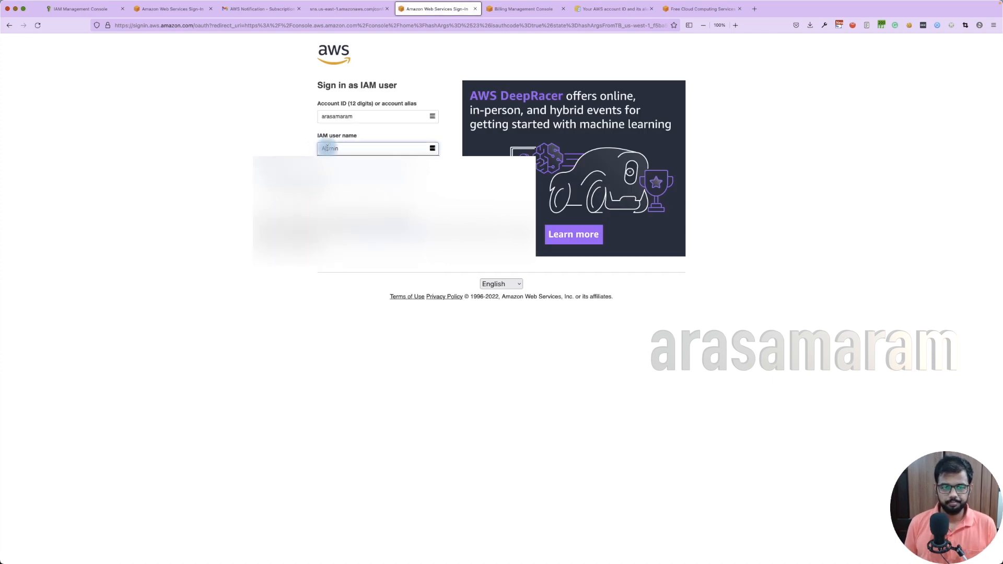
pyautogui.click(327, 148)
pyautogui.press('Tab')
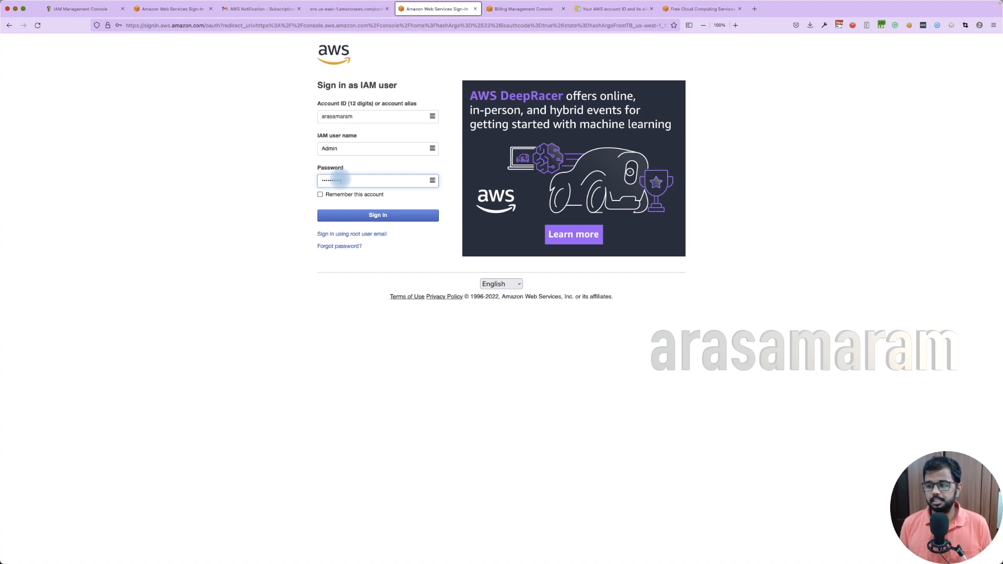
pyautogui.click(380, 217)
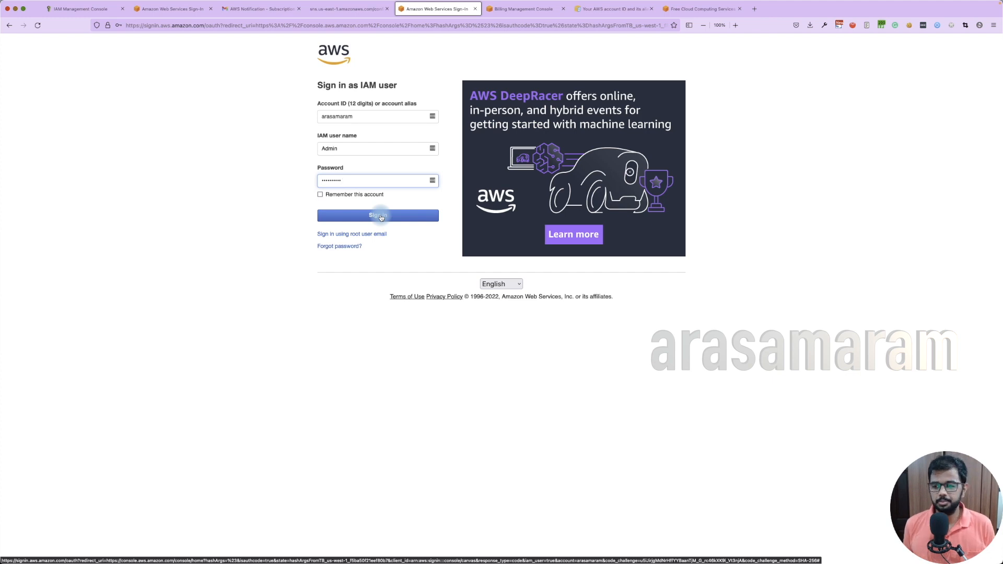
pyautogui.click(380, 216)
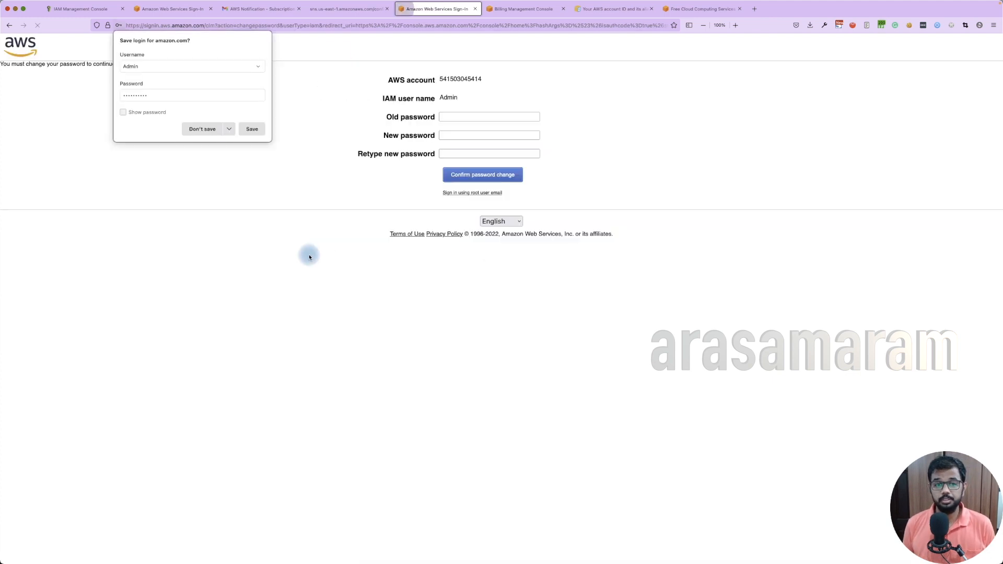
# Step: Enter the old password and a new password twice, confirm the change, declining browser password saving
pyautogui.click(193, 127)
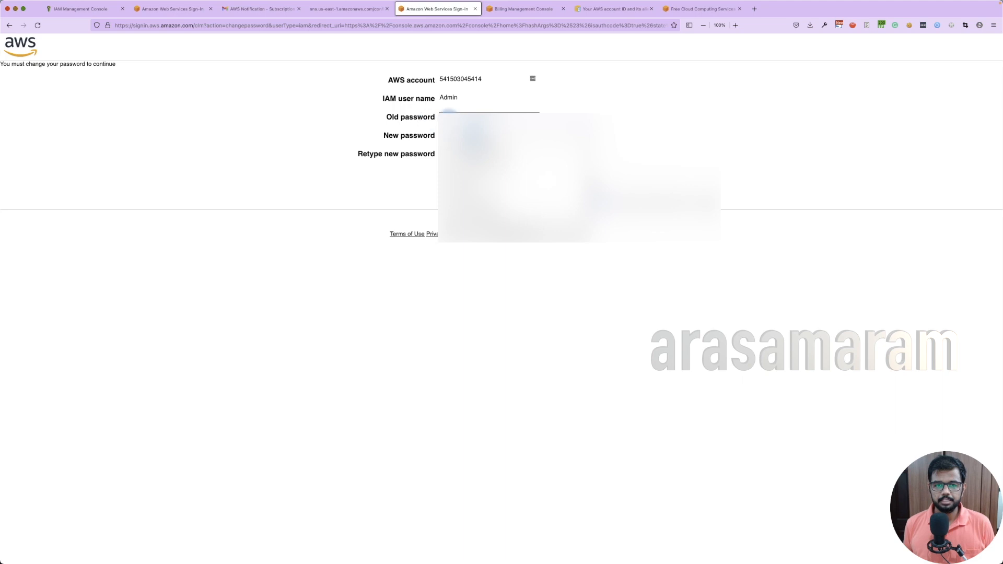
pyautogui.click(451, 114)
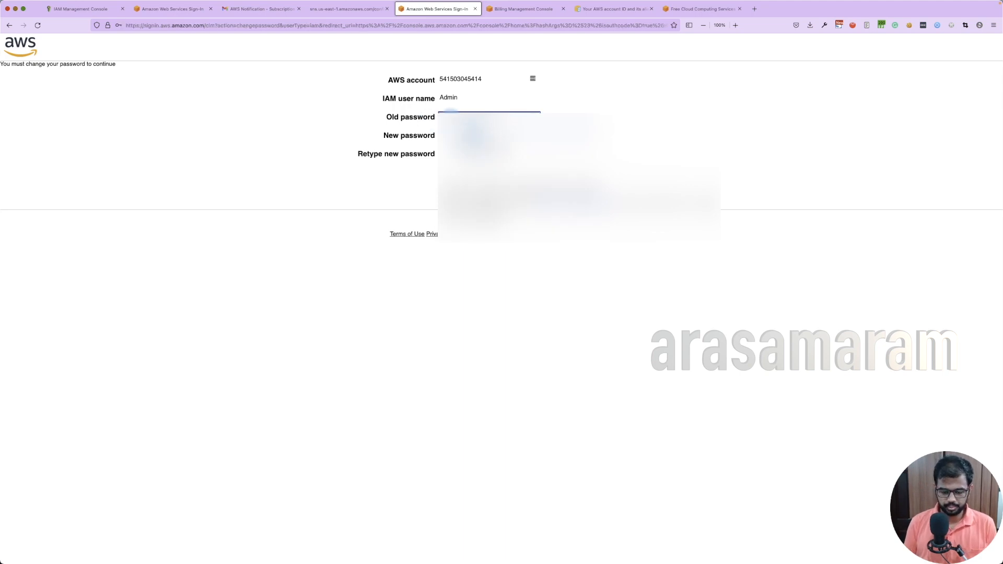
pyautogui.press('Tab')
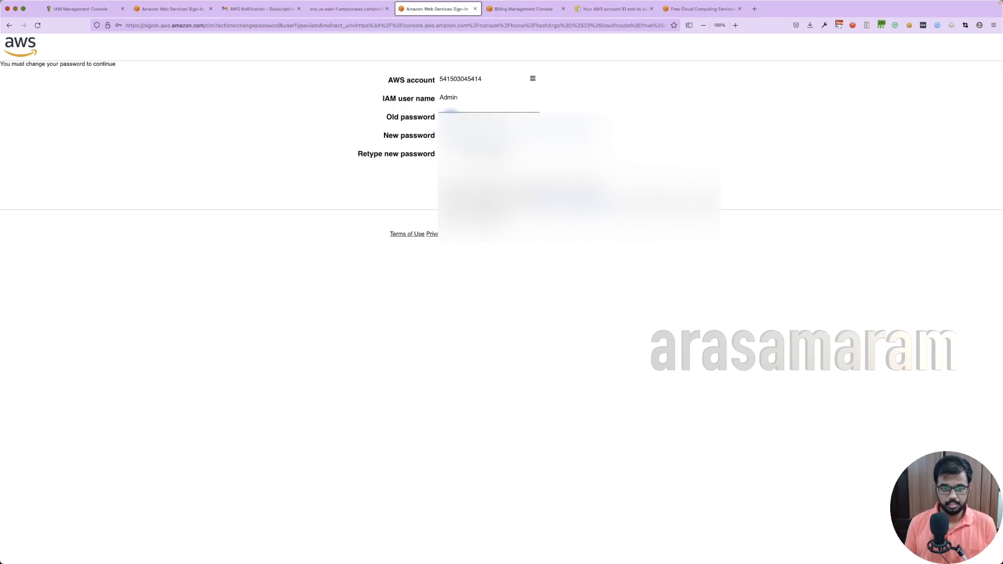
pyautogui.write('•••')
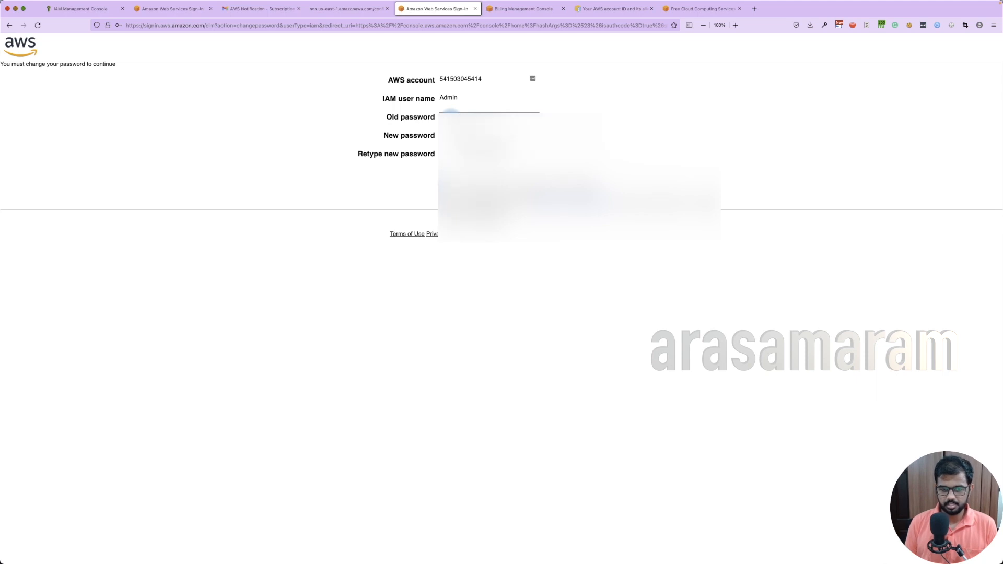
pyautogui.press('Tab')
pyautogui.write('•••••••••••')
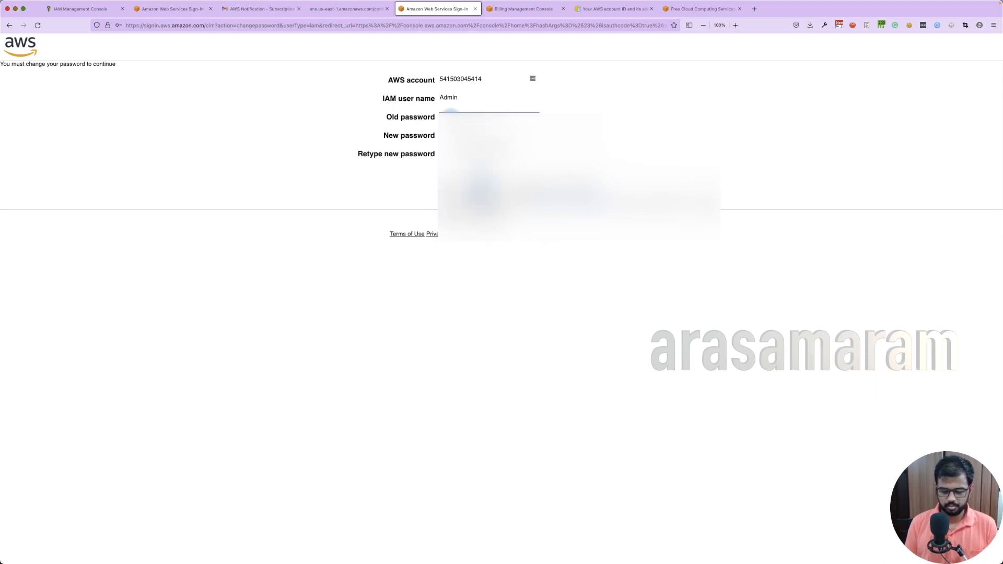
pyautogui.click(481, 174)
pyautogui.click(196, 134)
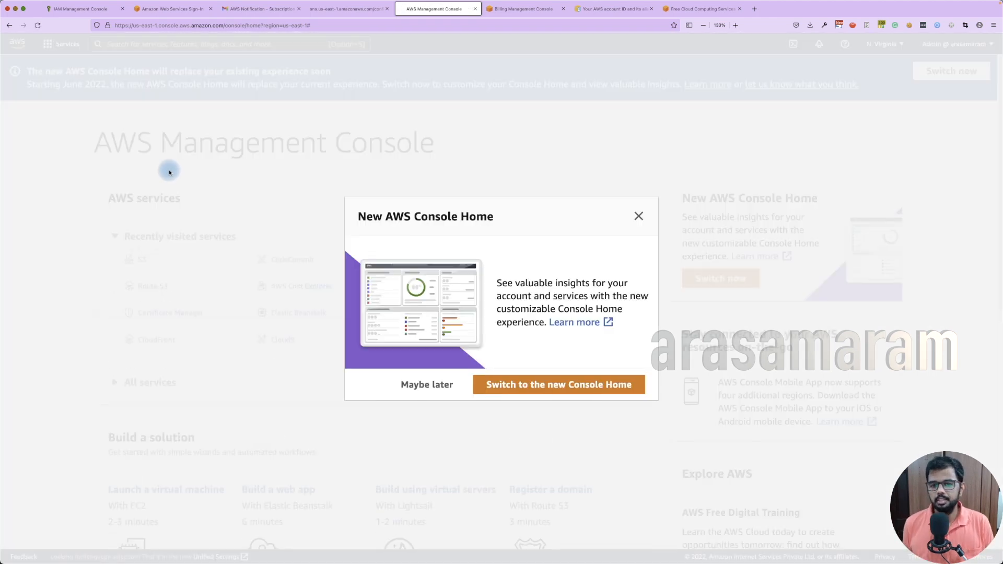
# Step: Dismiss the Console Home announcement, search 'iam' to open IAM, and note the Add MFA recommendation
pyautogui.click(638, 217)
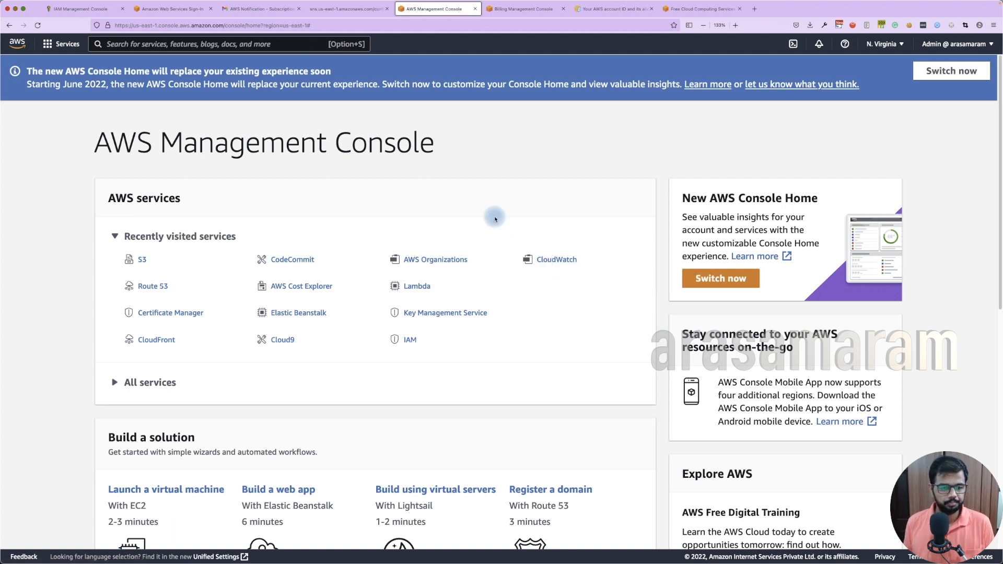
pyautogui.click(248, 42)
pyautogui.write('iam')
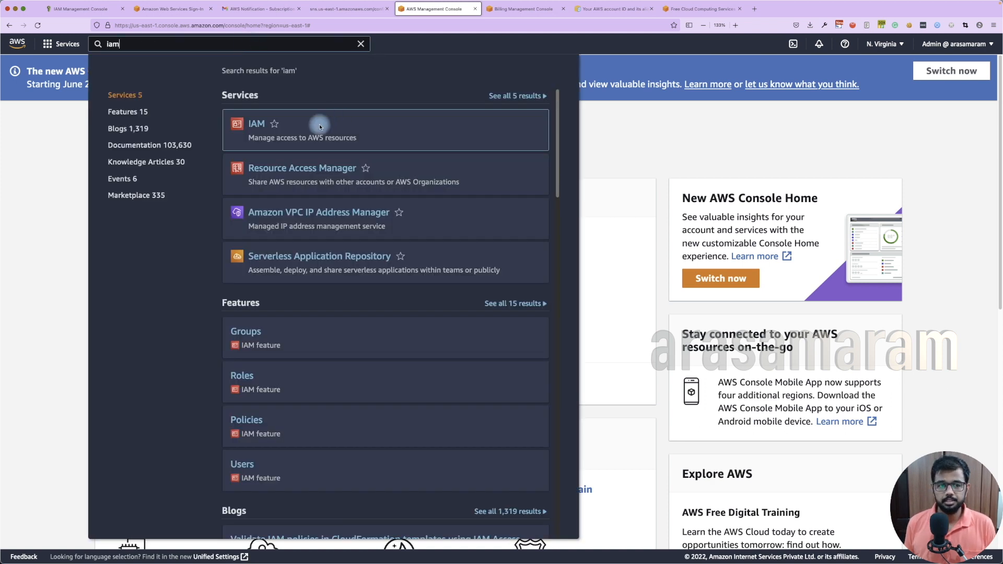
pyautogui.click(258, 123)
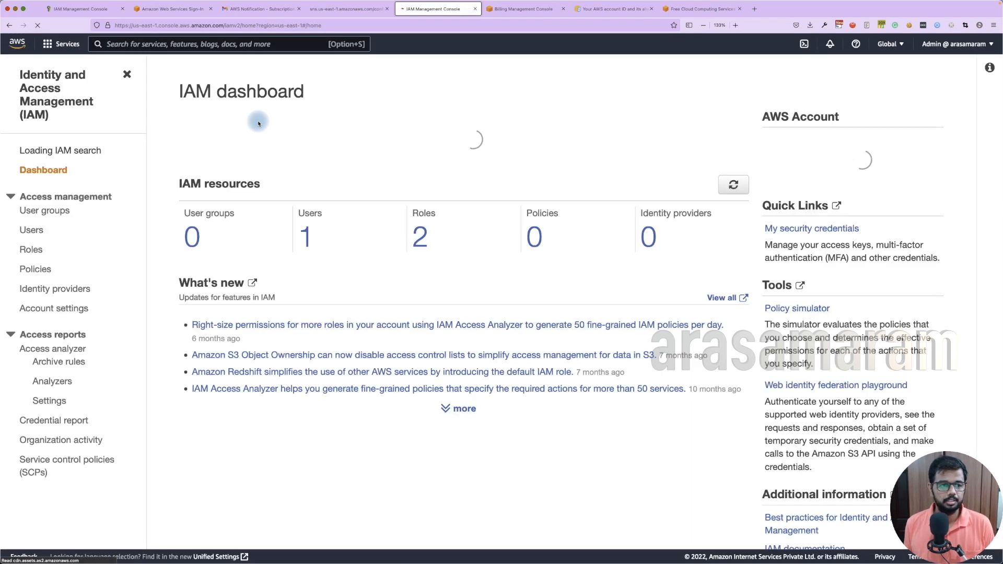
pyautogui.moveTo(205, 236); pyautogui.dragTo(365, 244)
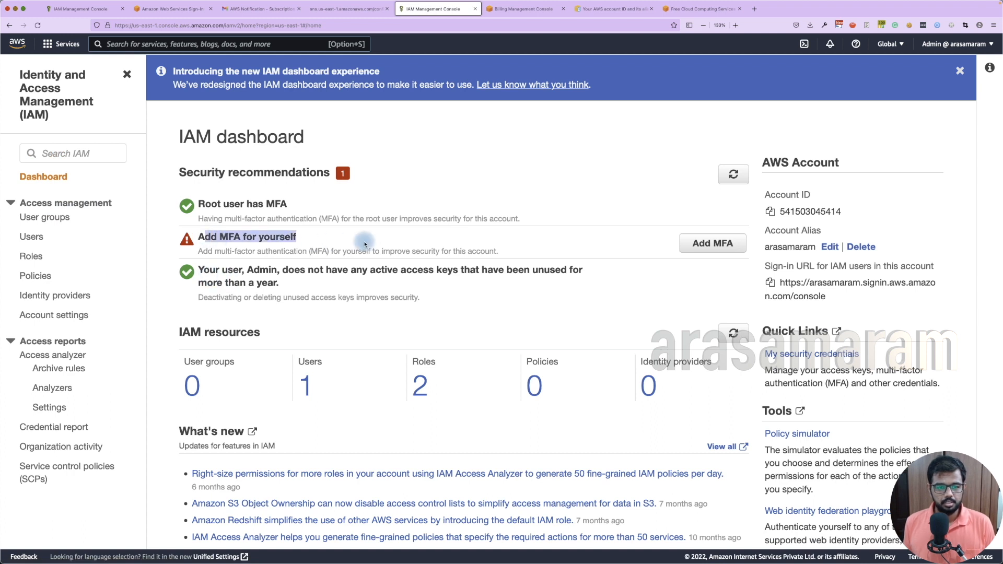